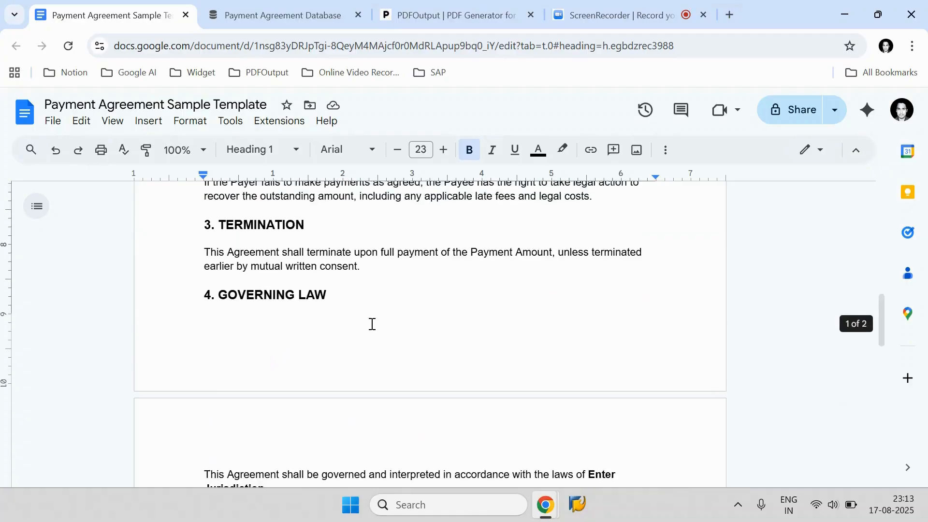
Step: Open the Payment Agreement Database and select all three record rows
scroll(372, 324, "down", 2)
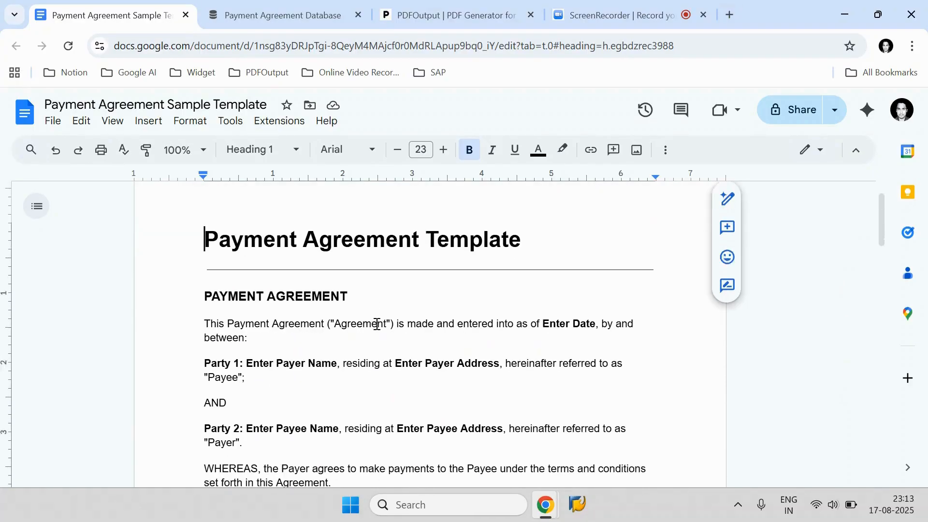
left_click(291, 16)
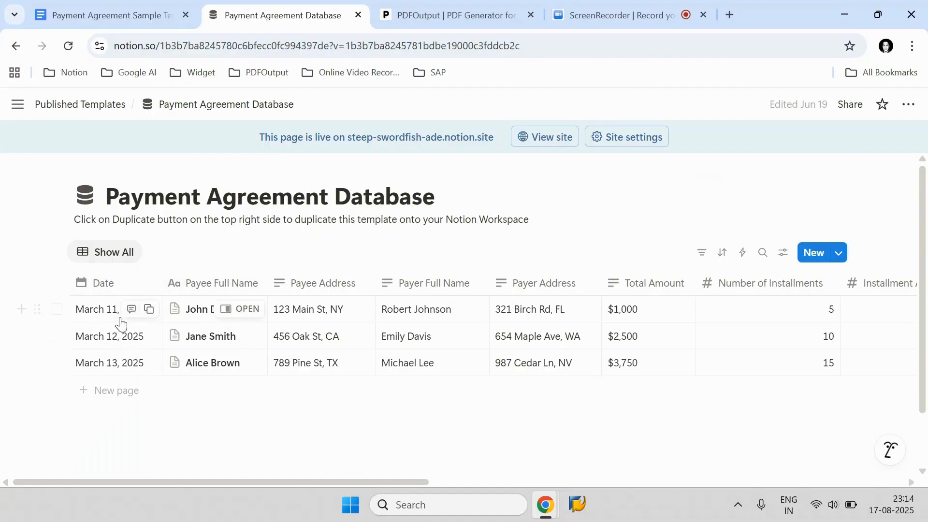
left_click(57, 310)
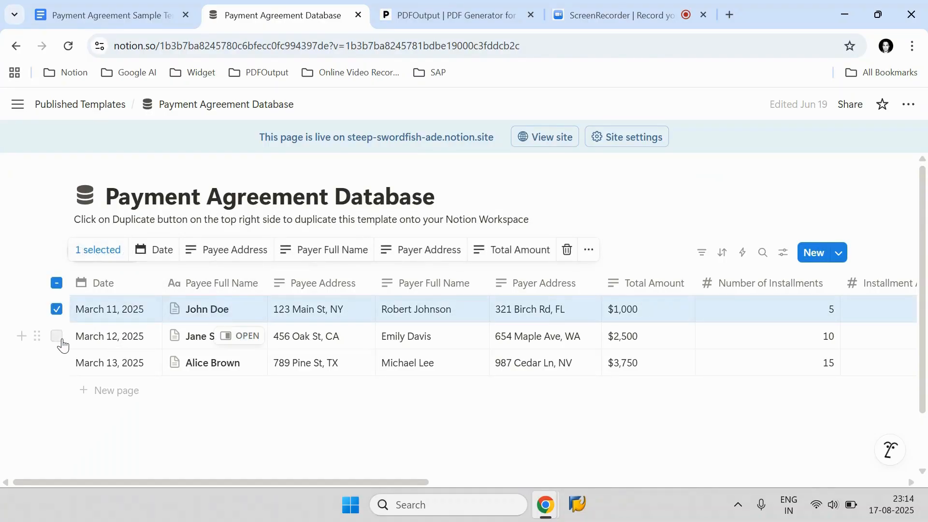
left_click(62, 340)
left_click(57, 363)
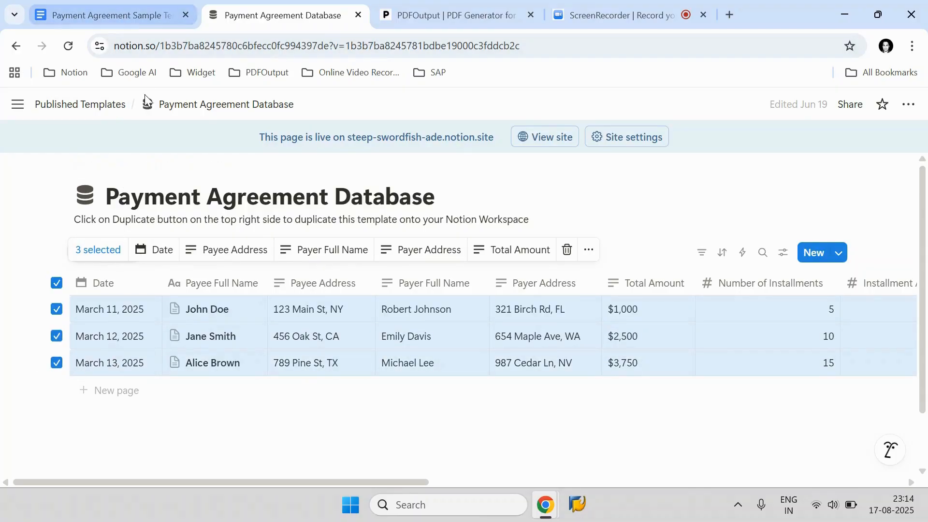
Step: Scroll through the Payment Agreement Sample Template document to review its placeholders
left_click(93, 13)
scroll(409, 278, "down", 10)
scroll(364, 284, "down", 15)
scroll(362, 284, "up", 18)
scroll(362, 285, "up", 10)
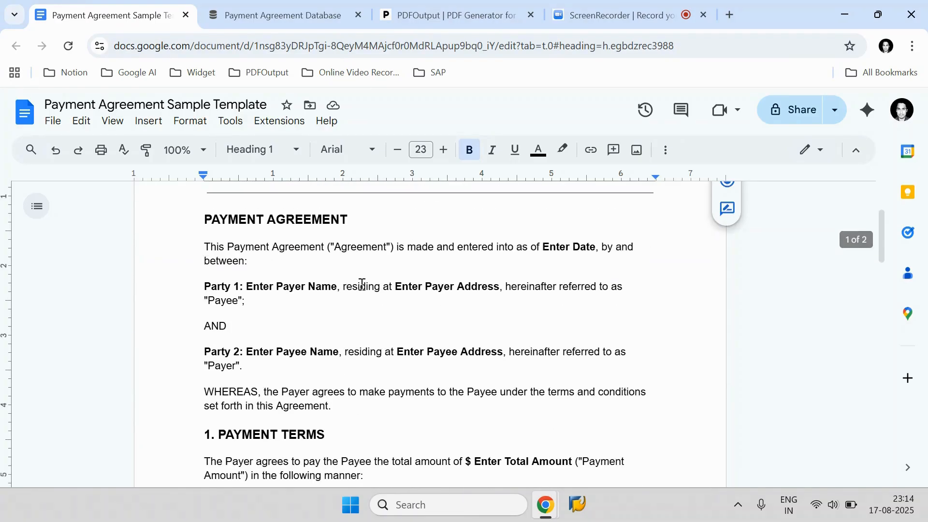
Step: Open the PDFOutput site and start the free sign-up
left_click(453, 21)
left_click_drag(136, 141, 48, 115)
left_click(135, 145)
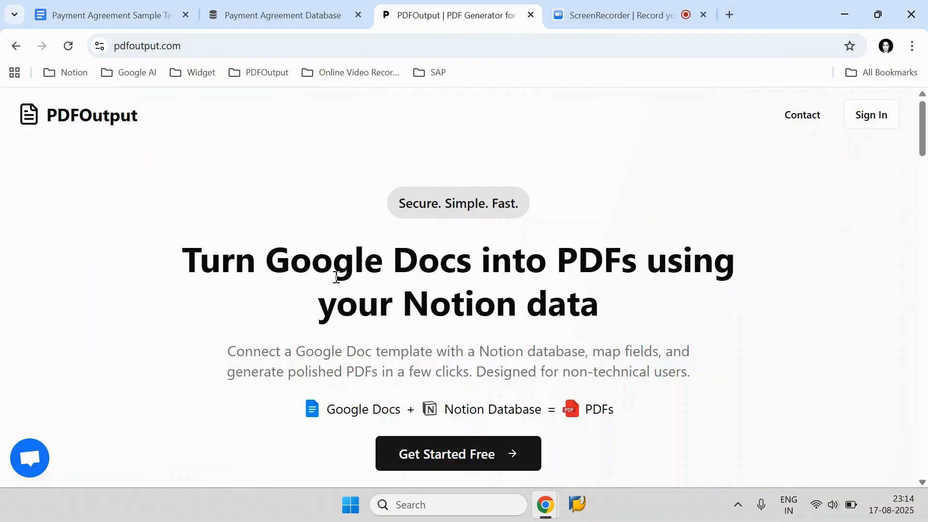
left_click(525, 455)
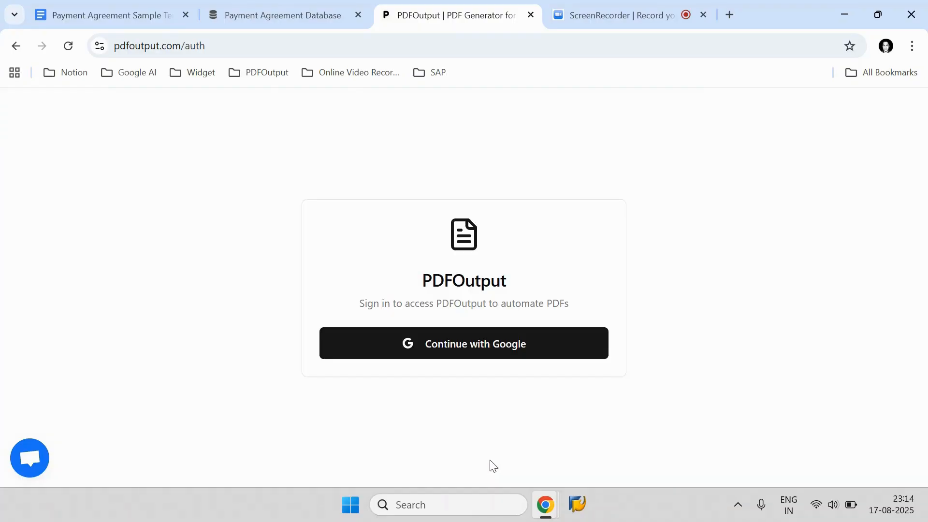
Step: Continue with Google and choose the Google account to sign in to PDFOutput
left_click(426, 344)
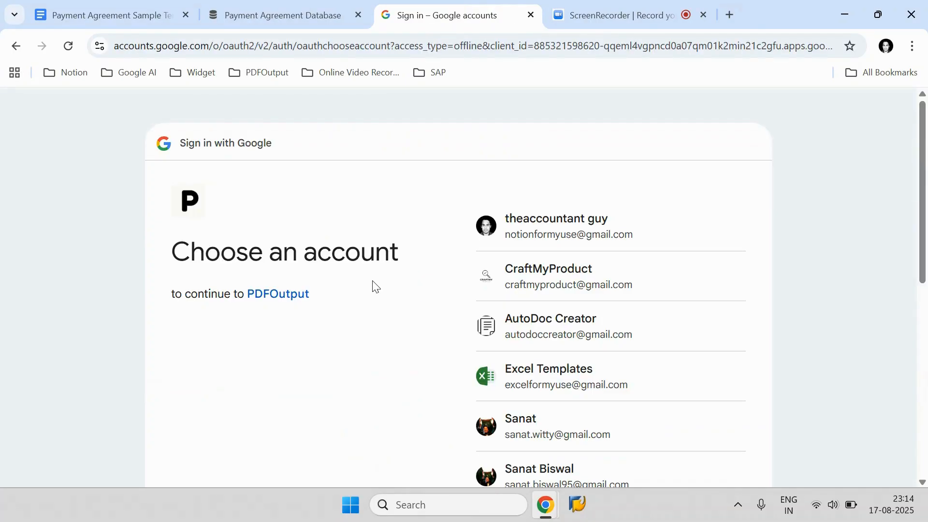
scroll(381, 289, "down", 3)
scroll(379, 287, "up", 3)
left_click(574, 233)
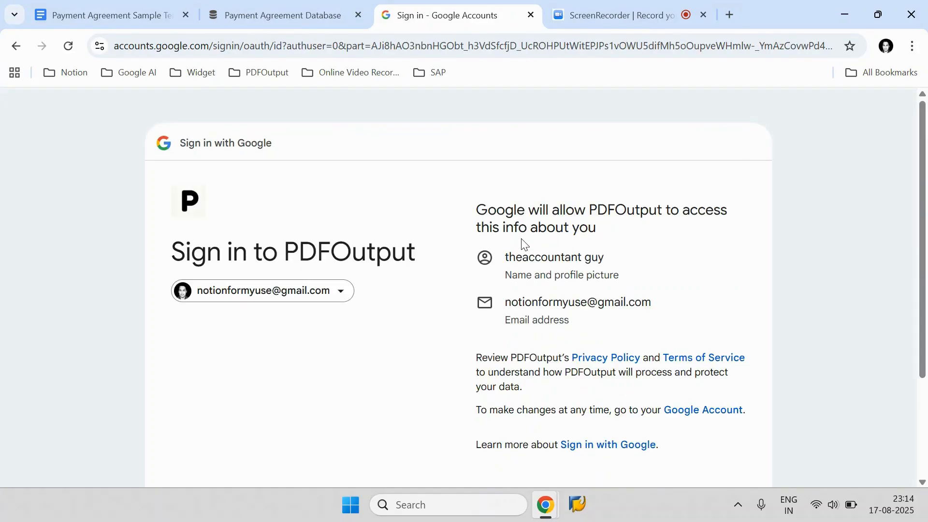
scroll(524, 244, "down", 3)
left_click(676, 382)
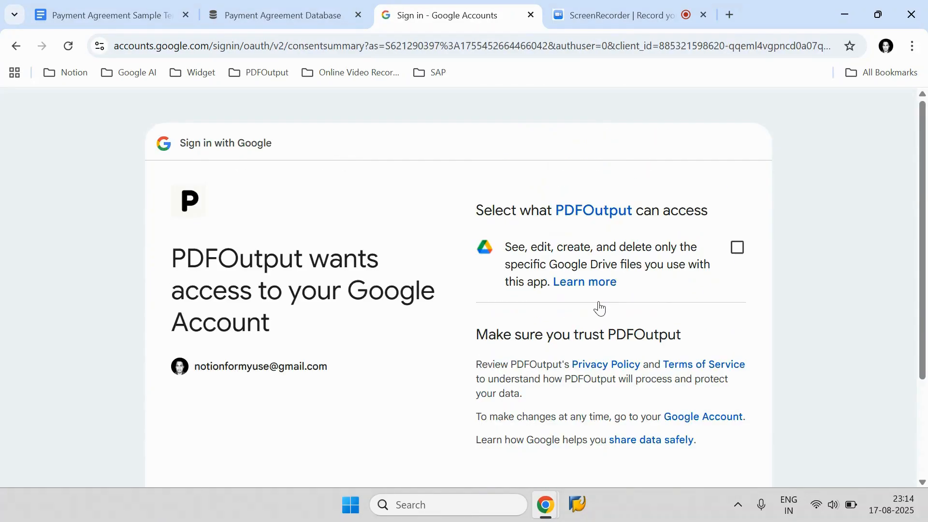
Step: Grant PDFOutput access to the specific Google Drive files and continue
scroll(659, 300, "down", 3)
scroll(659, 300, "up", 3)
left_click(736, 249)
scroll(738, 281, "down", 3)
left_click(684, 366)
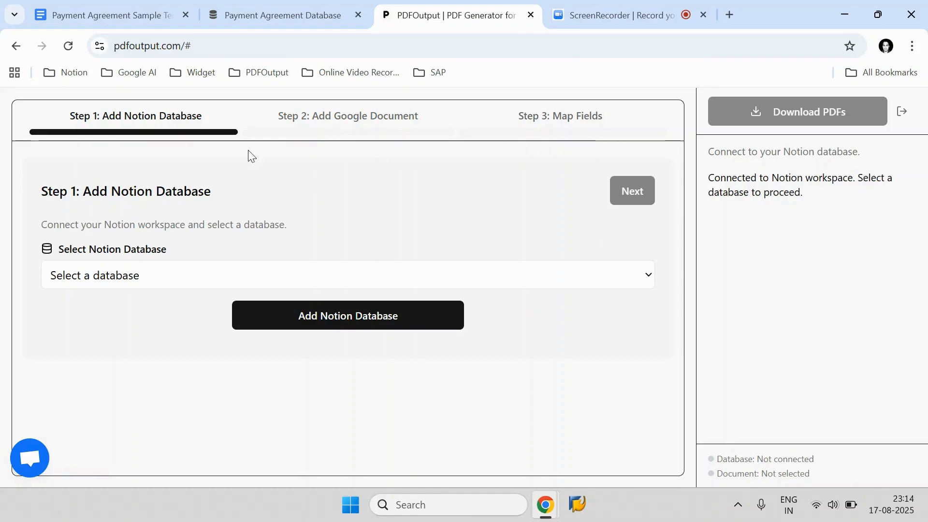
Step: Start adding a Notion database and proceed to selecting pages for PDFOutput
left_click(323, 316)
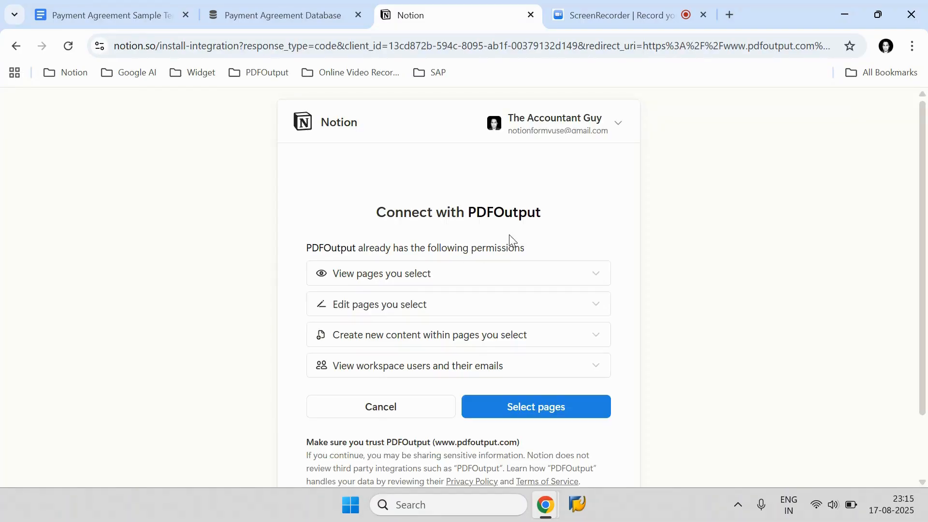
left_click(555, 423)
Step: Copy the Payment Agreement Database title from the Notion page
left_click(300, 11)
left_click_drag(386, 199, 117, 201)
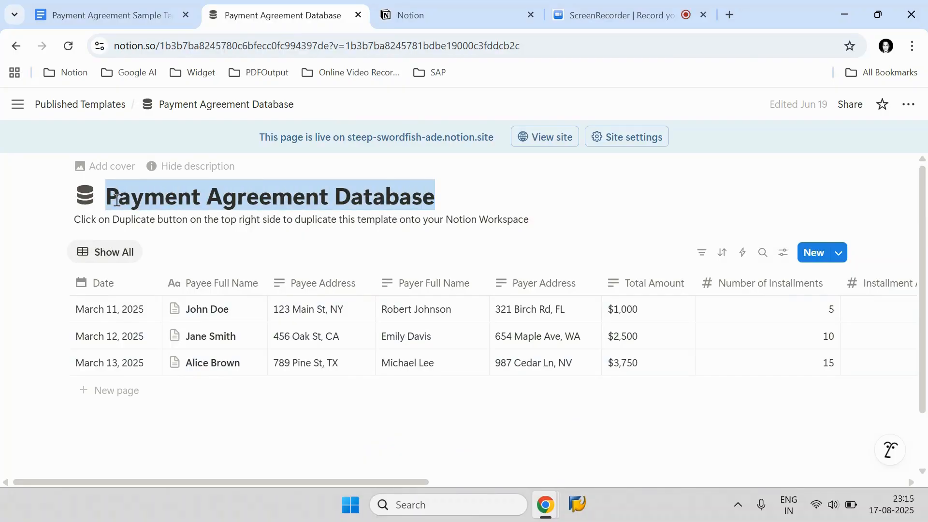
right_click(118, 201)
left_click(174, 210)
Step: Search for Payment Agreement Database, add it to PDFOutput's accessible pages, and allow access
left_click(396, 6)
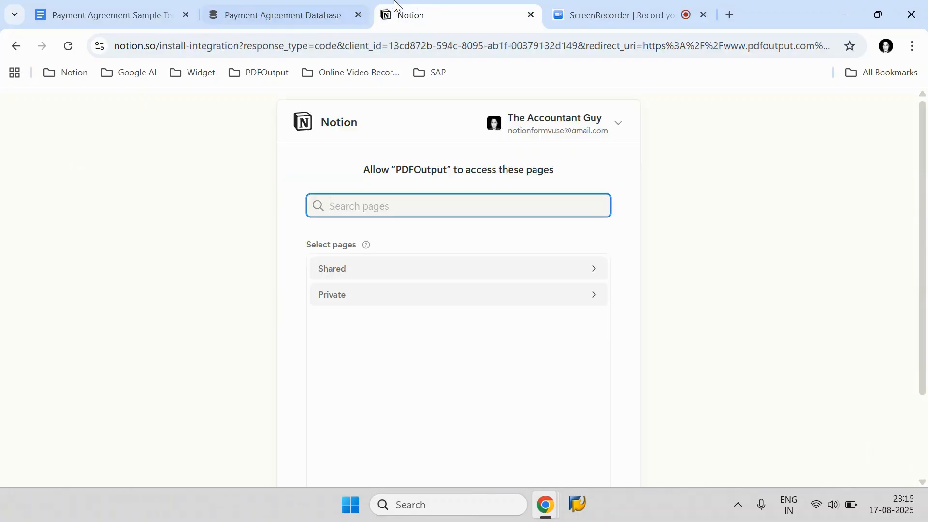
right_click(351, 204)
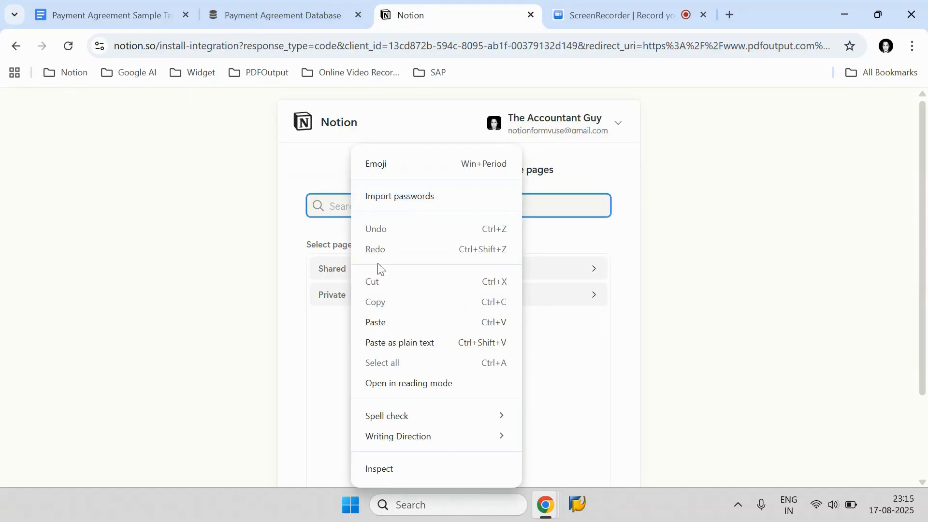
left_click(381, 320)
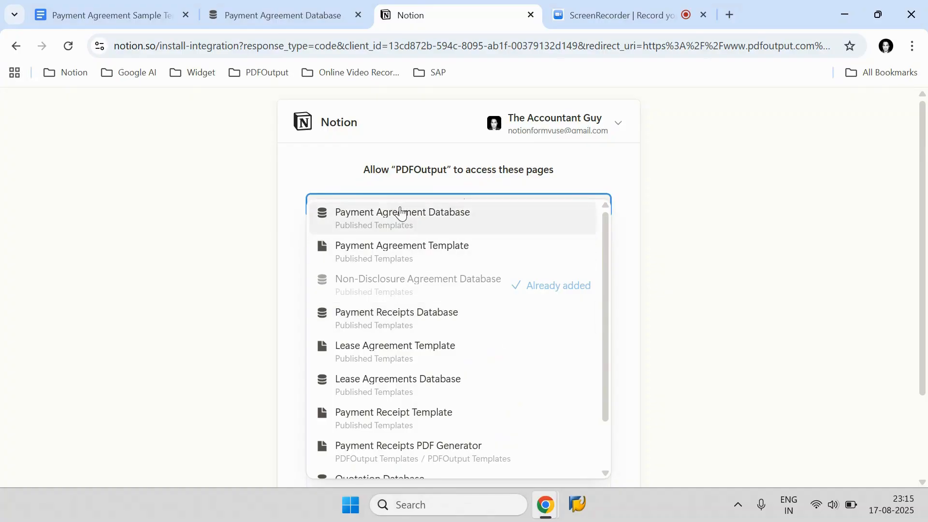
left_click(432, 224)
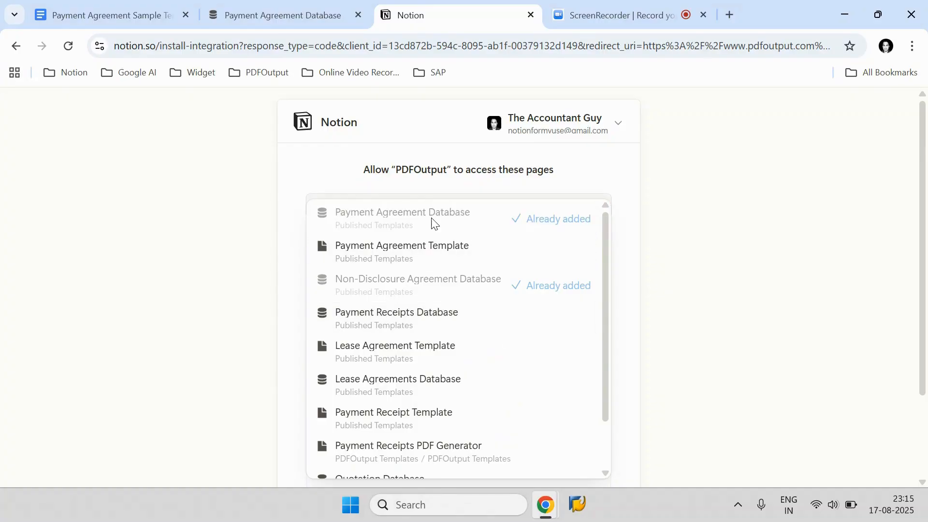
left_click(586, 185)
scroll(561, 237, "down", 2)
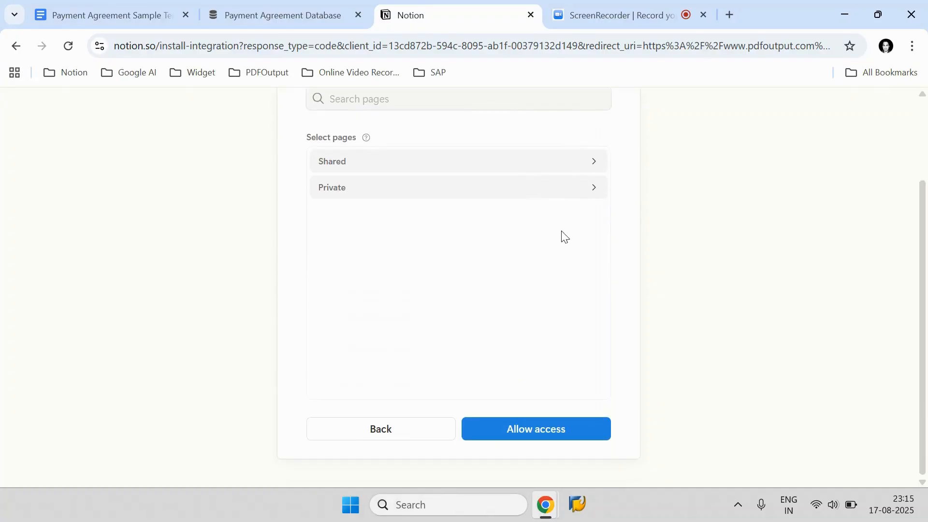
left_click(558, 198)
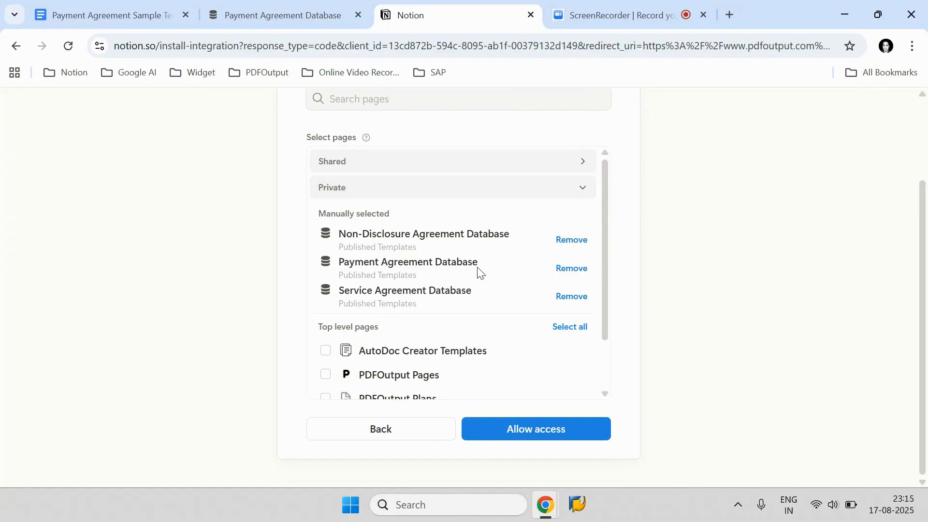
left_click(556, 431)
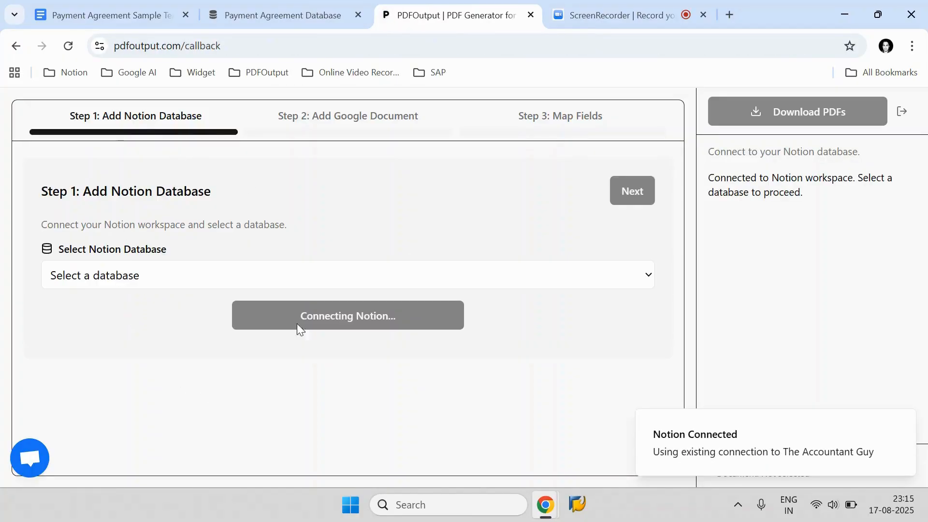
Step: Reload the page and select Payment Agreement Database as the Notion database
left_click(112, 285)
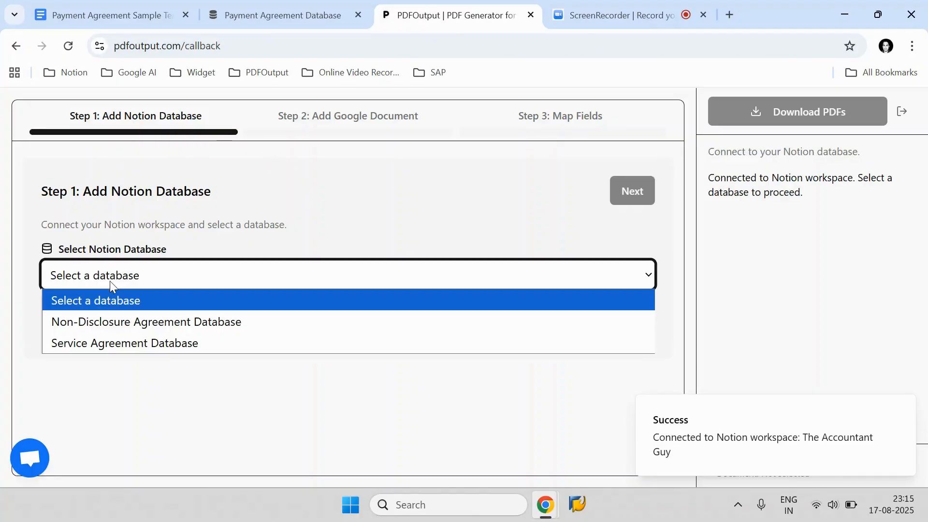
left_click(197, 412)
left_click(68, 47)
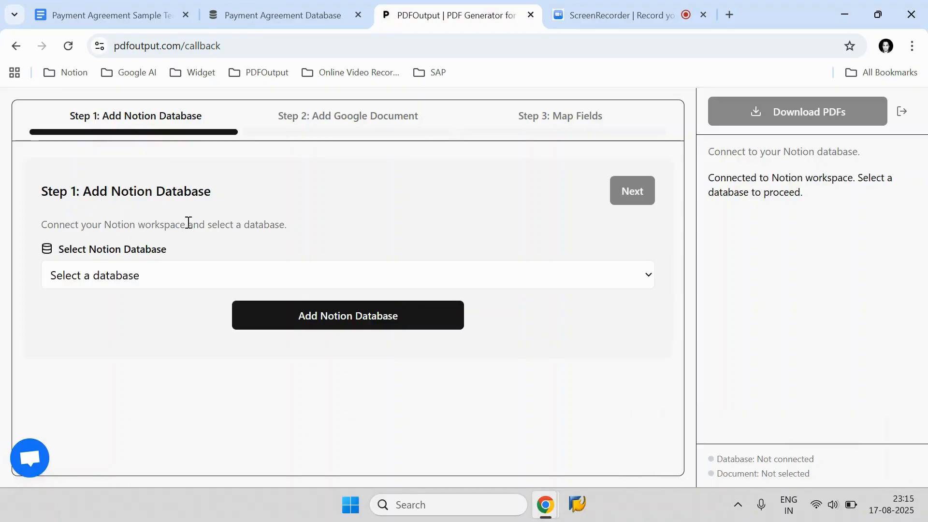
left_click(151, 273)
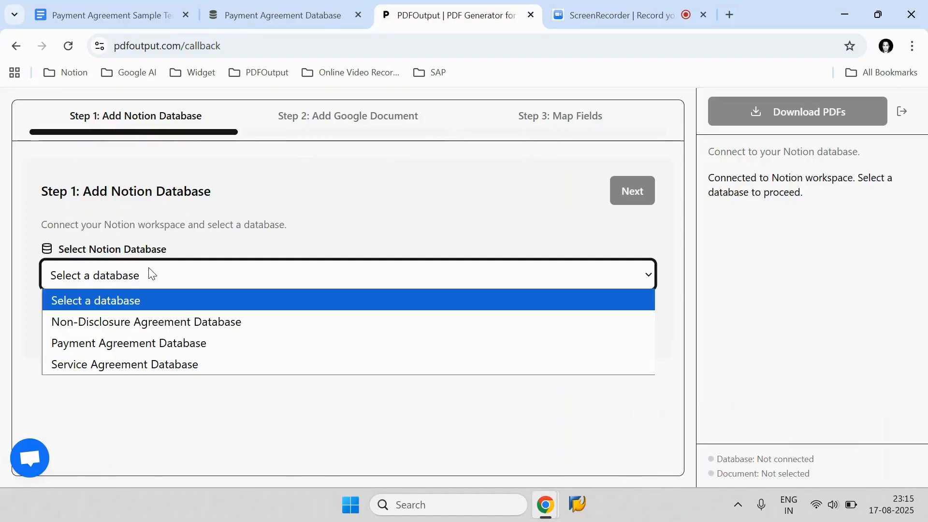
left_click(126, 343)
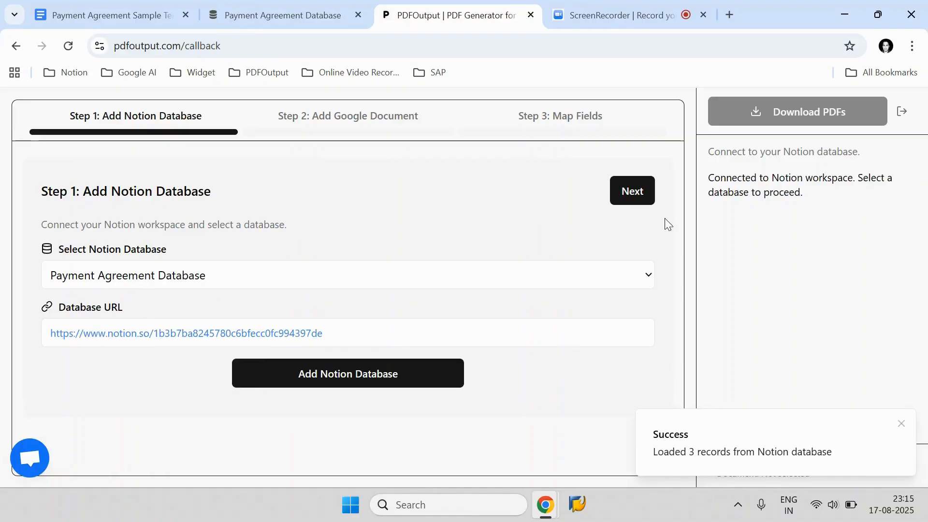
Step: Select all three record rows in the Notion database, then return to PDFOutput
left_click(274, 14)
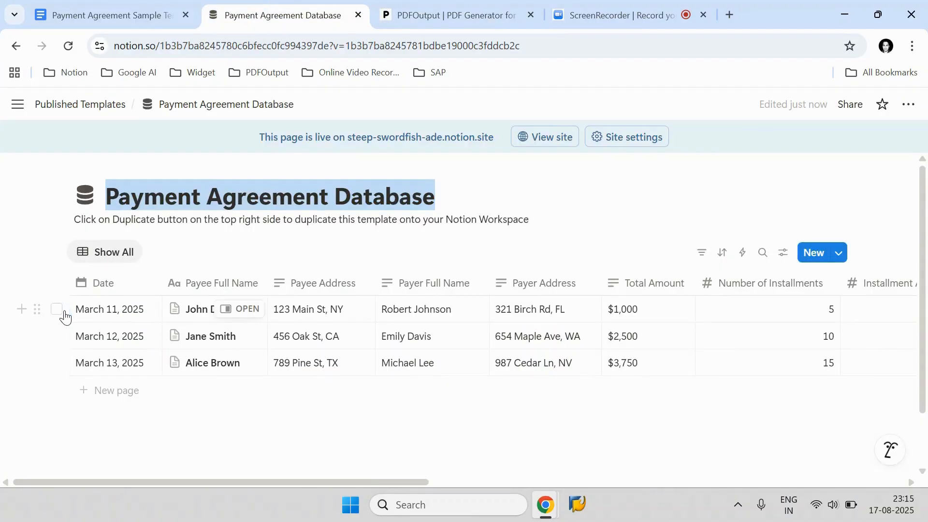
left_click(57, 309)
left_click(56, 336)
left_click(56, 363)
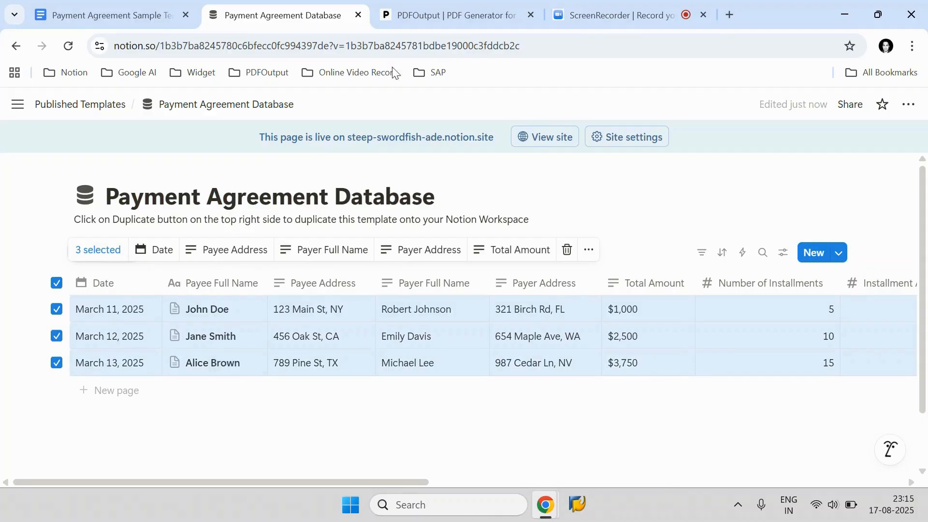
key("ctrl+Tab")
Step: Advance to the Add Google Document step and open the Google Doc picker
left_click(628, 195)
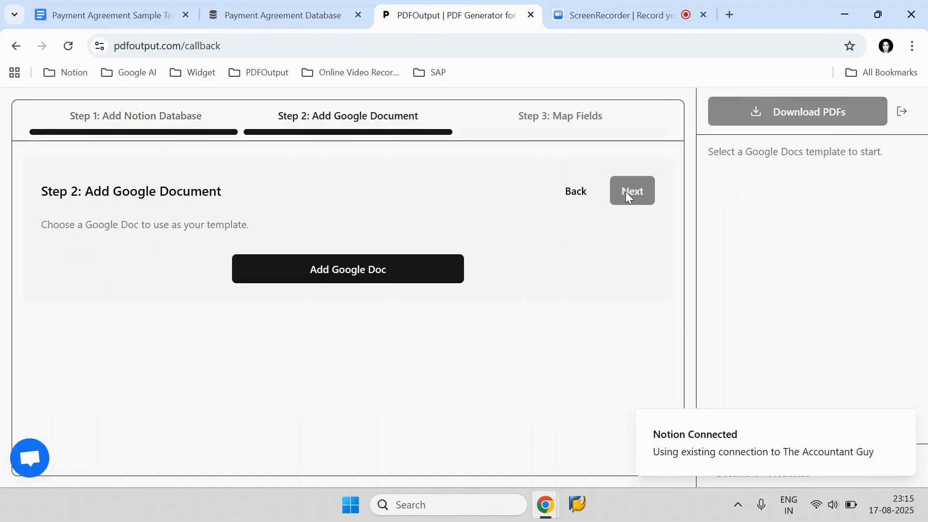
left_click(371, 272)
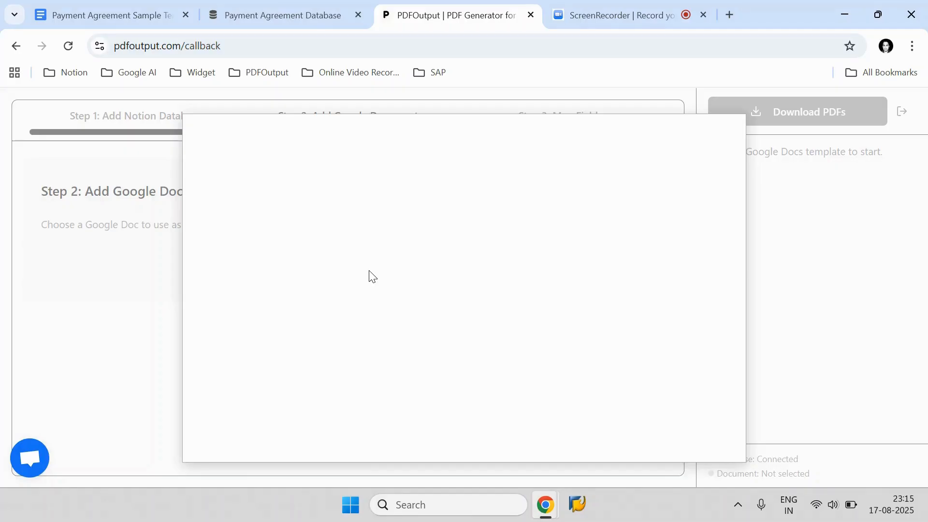
Step: Copy the document title Payment Agreement Sample Template
left_click(118, 15)
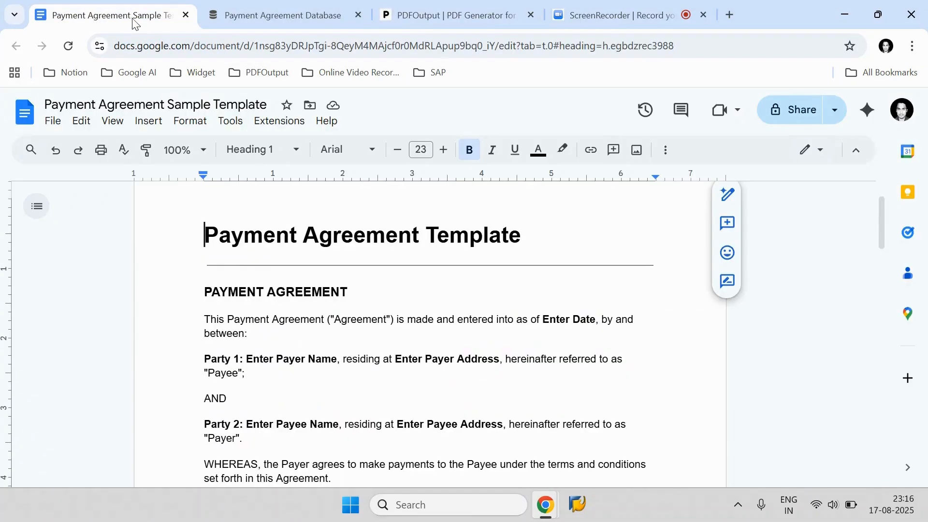
left_click(252, 102)
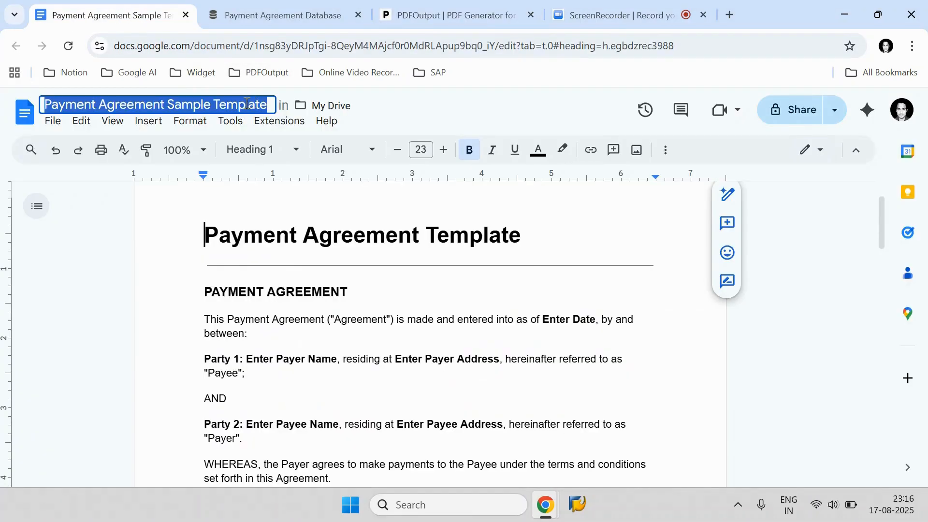
right_click(245, 102)
left_click(273, 216)
Step: Search the Drive picker for Payment Agreement Sample Template and select it as the template
left_click(450, 15)
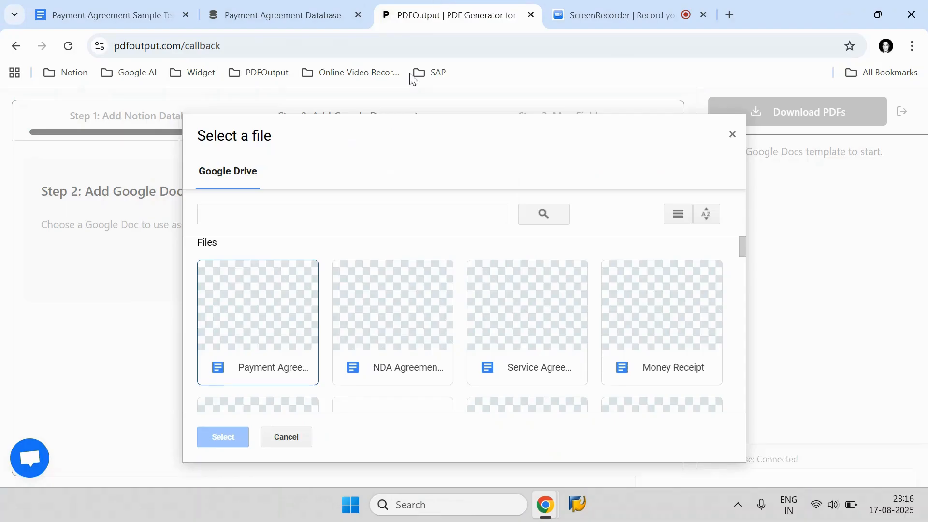
left_click(290, 216)
right_click(290, 216)
left_click(311, 314)
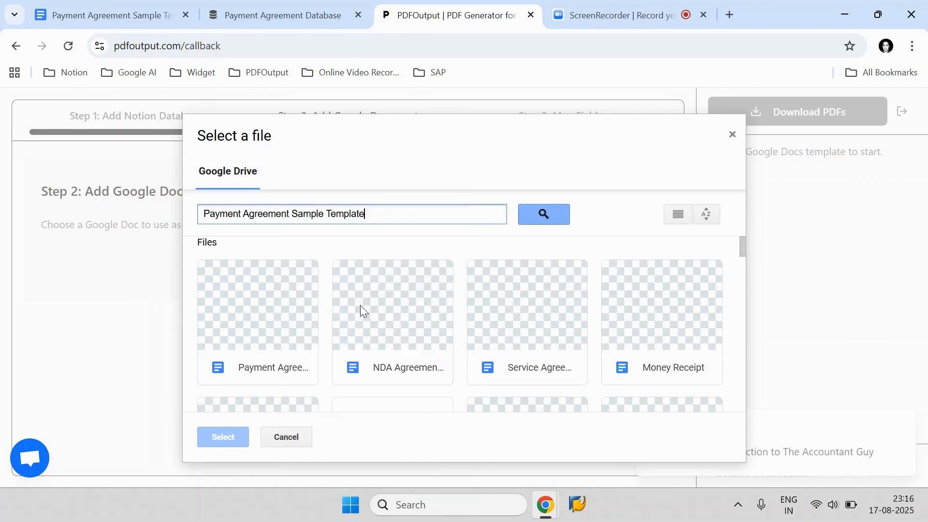
left_click(539, 212)
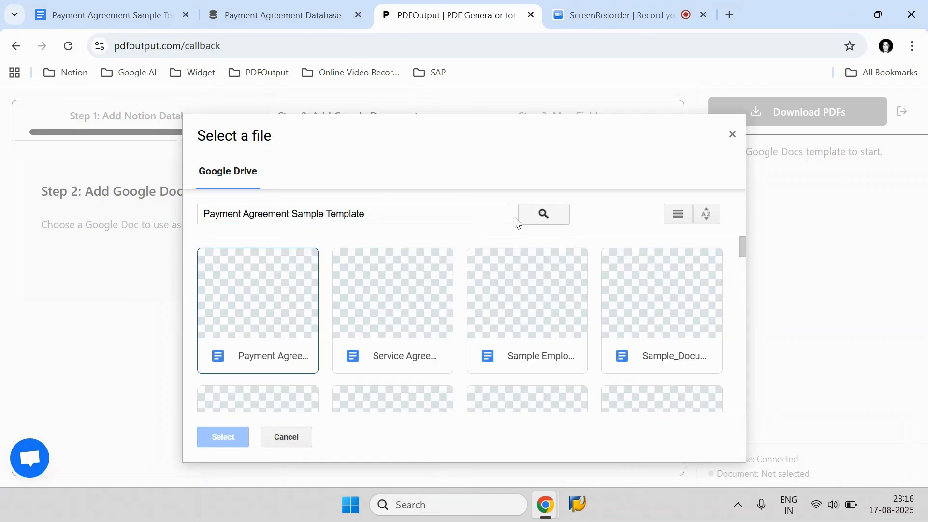
left_click(266, 310)
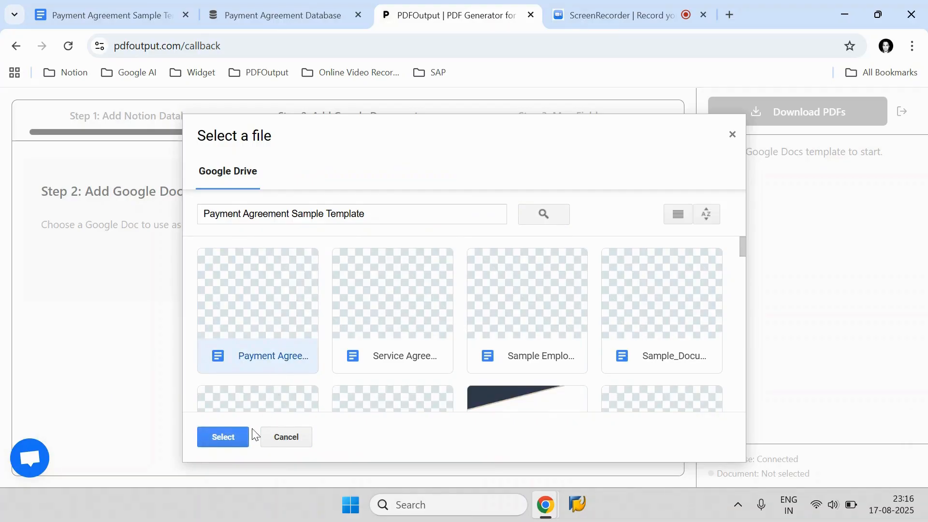
left_click(232, 431)
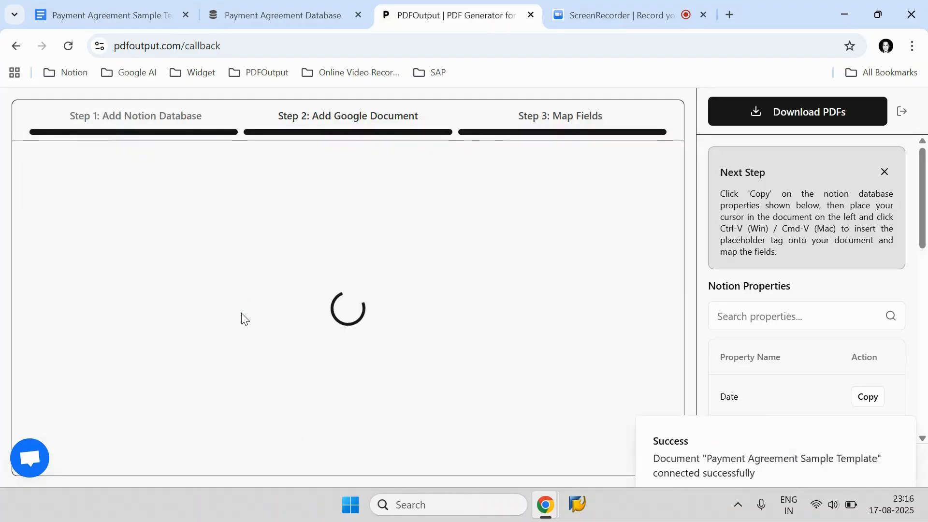
left_click(902, 410)
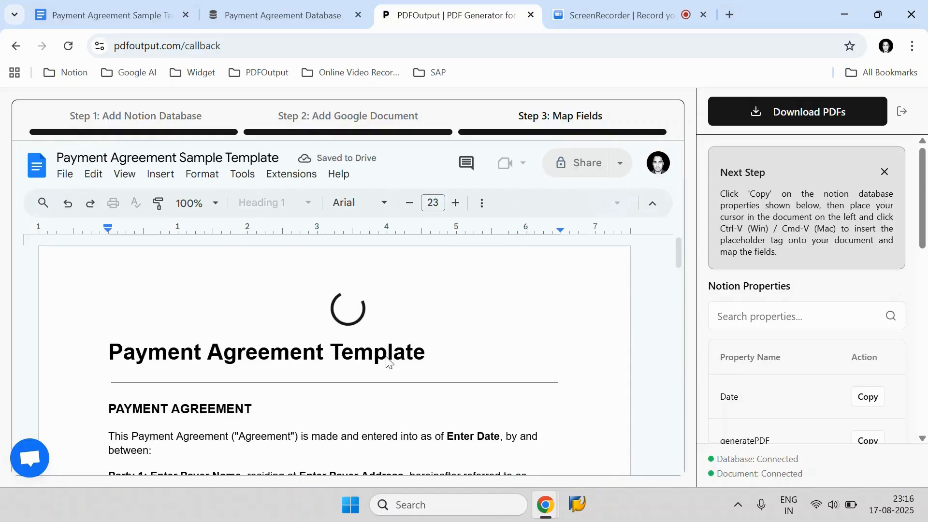
scroll(818, 311, "down", 8)
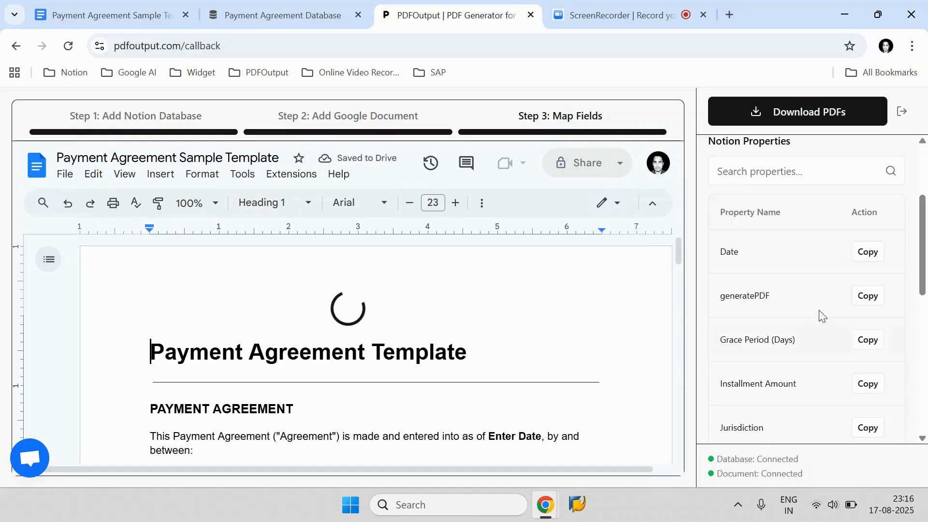
scroll(825, 306, "down", 4)
scroll(826, 306, "up", 10)
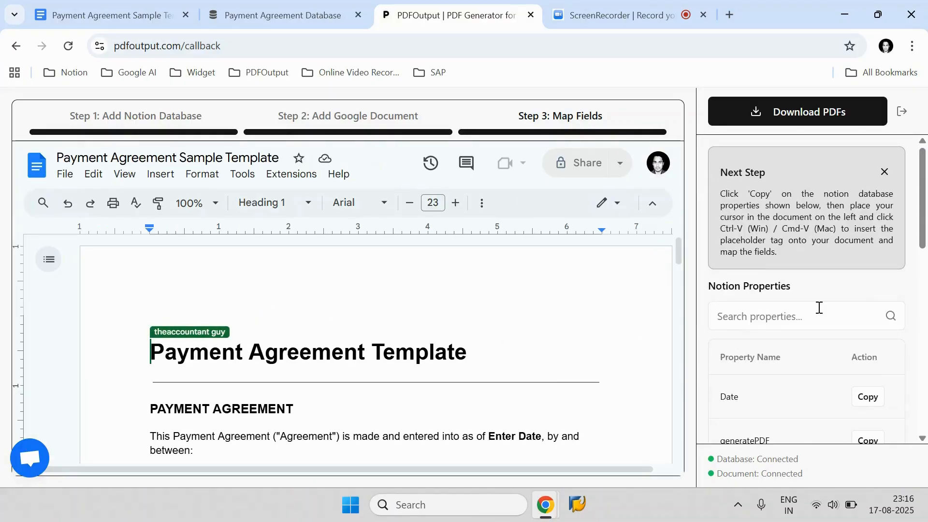
scroll(474, 324, "down", 1)
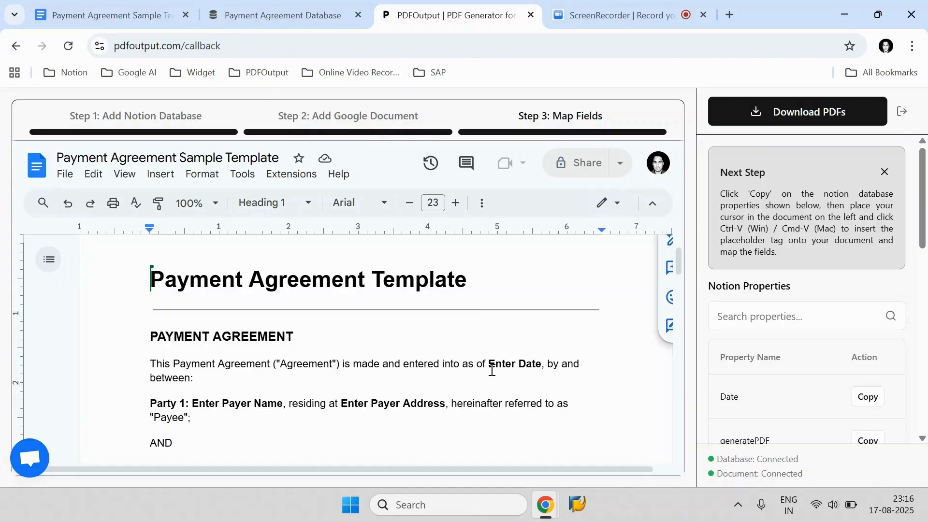
left_click_drag(488, 366, 539, 367)
Step: Deselect all record rows in the Notion database, then return to PDFOutput
left_click(341, 13)
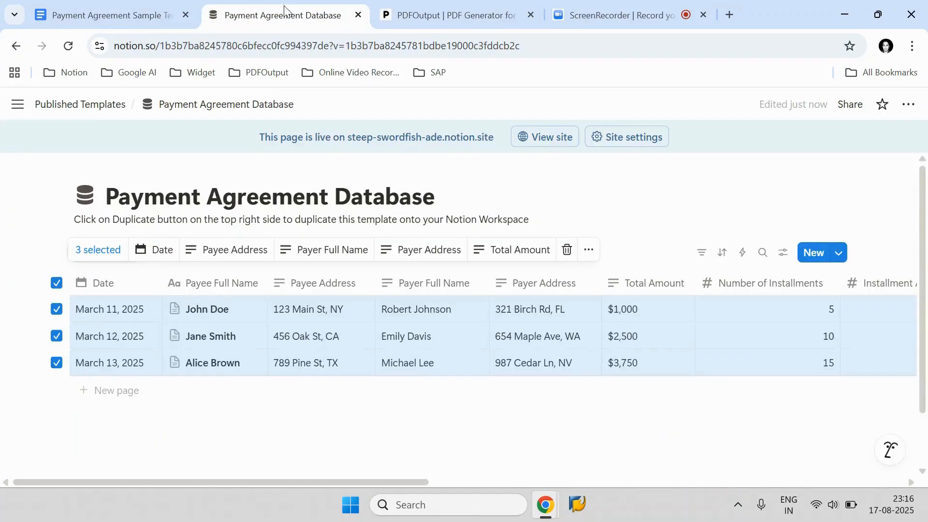
left_click(56, 283)
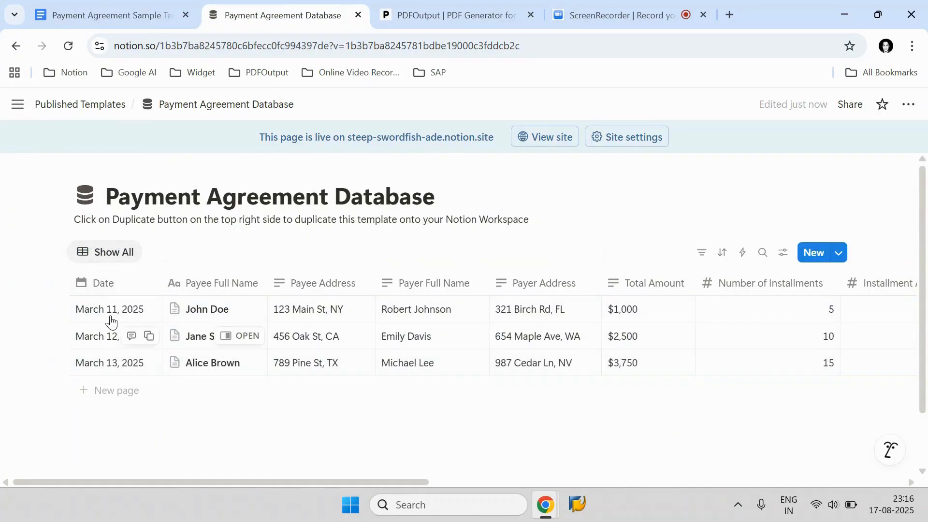
left_click(416, 15)
Step: Search the Notion properties for Date, copy its tag, and replace Enter Date in the template with the {{Date}} placeholder
left_click(739, 316)
type("Date")
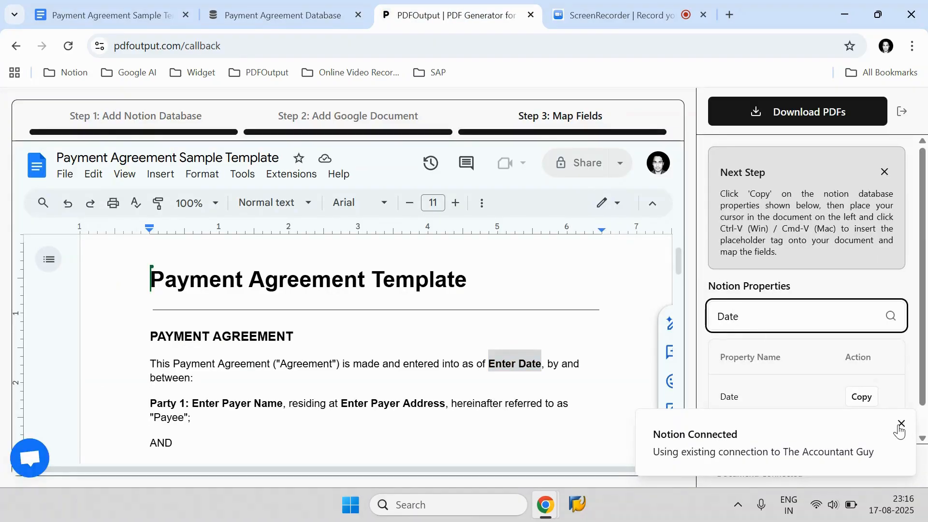
left_click(898, 424)
scroll(757, 406, "down", 1)
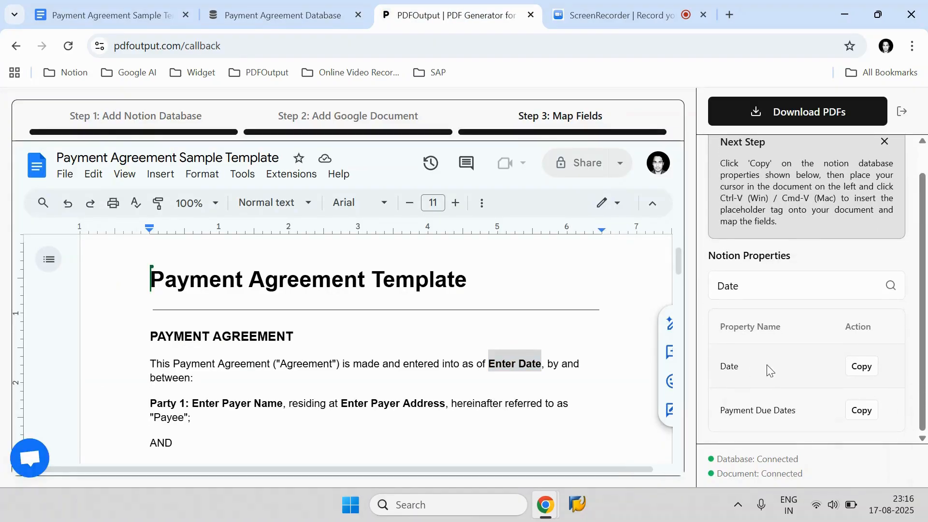
left_click(862, 367)
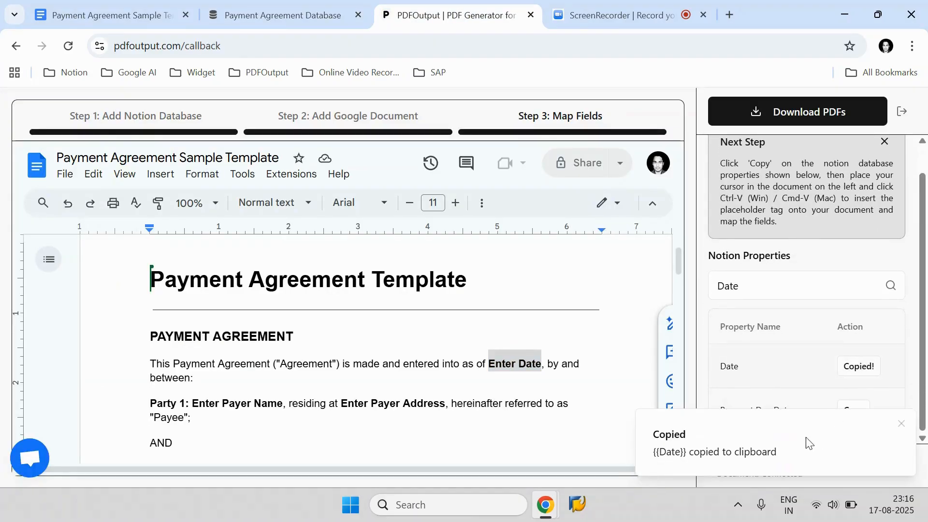
left_click(536, 365)
key("BackSpace")
key("BackSpace")
key("BackSpace")
key("BackSpace")
key("BackSpace")
key("BackSpace")
key("BackSpace")
key("BackSpace")
key("BackSpace")
key("BackSpace")
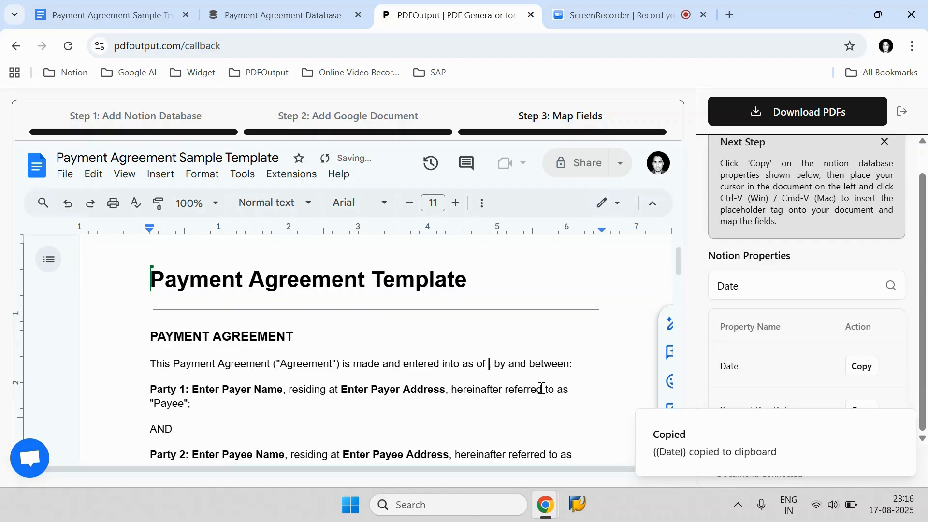
key("ctrl+v")
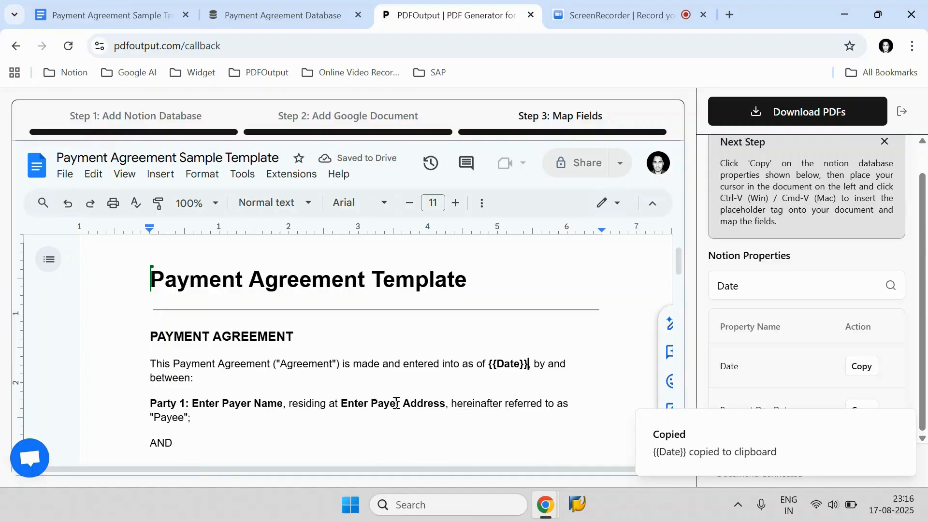
Step: Search the properties for Payer, copy Payer Full Name, and replace Enter Payer Name with the {{Payer Full Name}} placeholder
left_click(770, 286)
key("ctrl+a")
type("Payer")
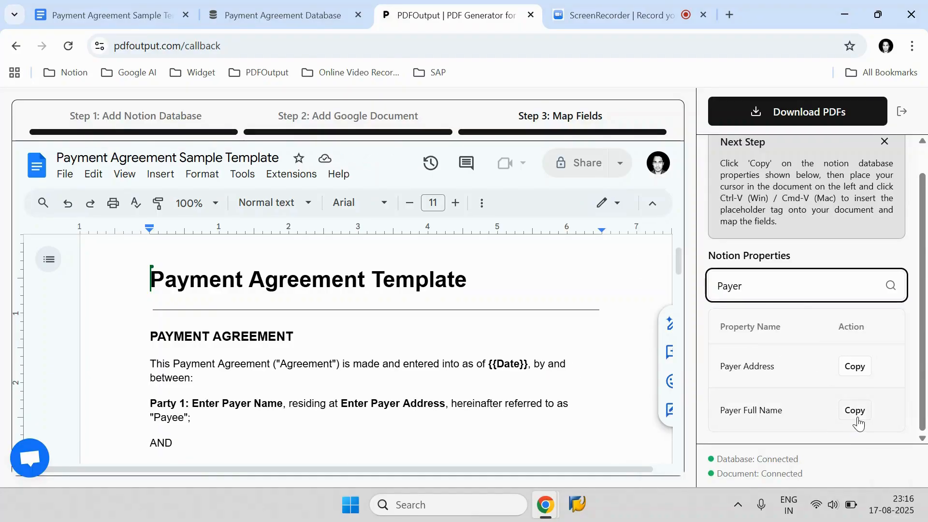
left_click(855, 411)
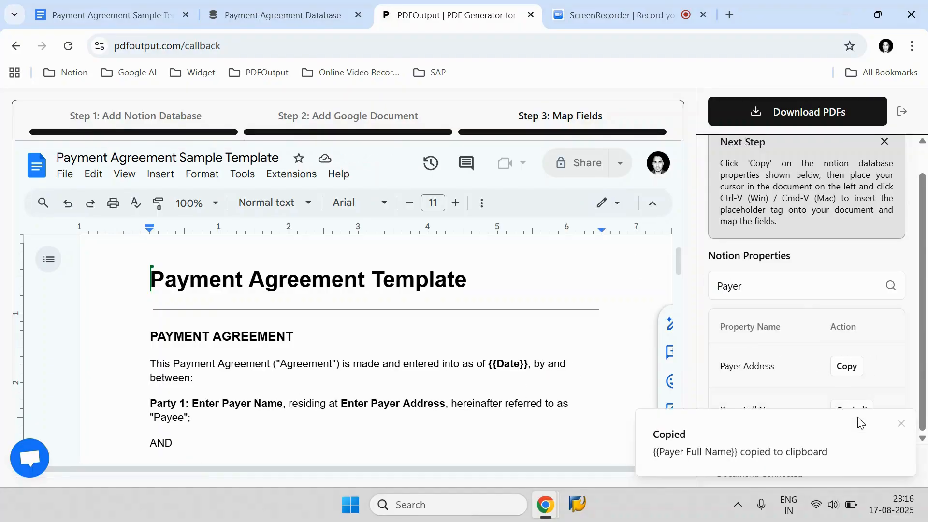
left_click(278, 404)
key("ctrl+shift+Left")
key("ctrl+shift+Left")
key("ctrl+shift+Left")
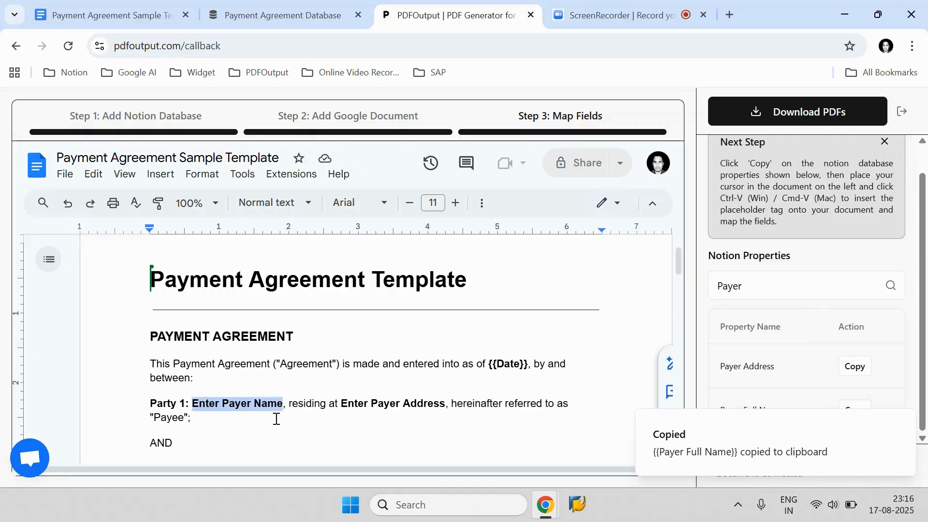
key("BackSpace")
left_click(276, 419)
key("ctrl+v")
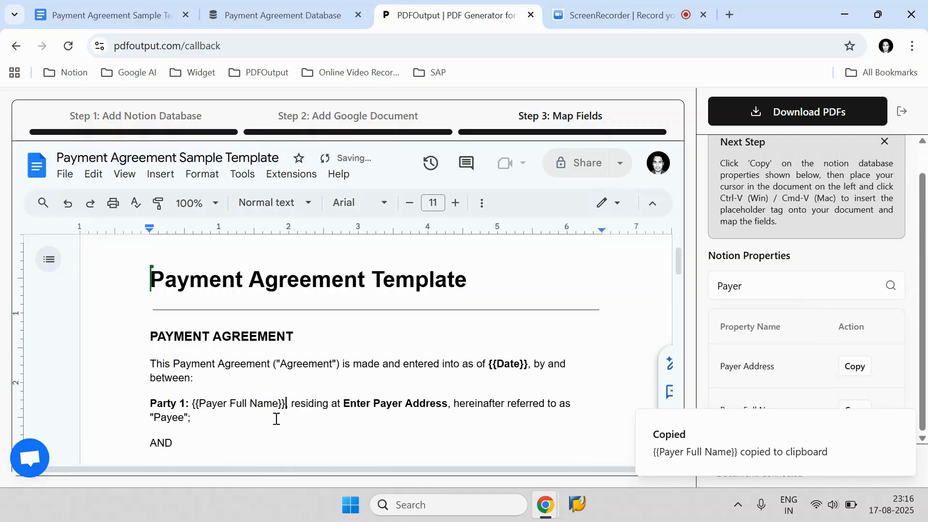
Step: Make the {{Payer Full Name}} placeholder bold
key("ctrl+shift+Left")
key("ctrl+shift+Left")
key("ctrl+shift+Left")
key("ctrl+b")
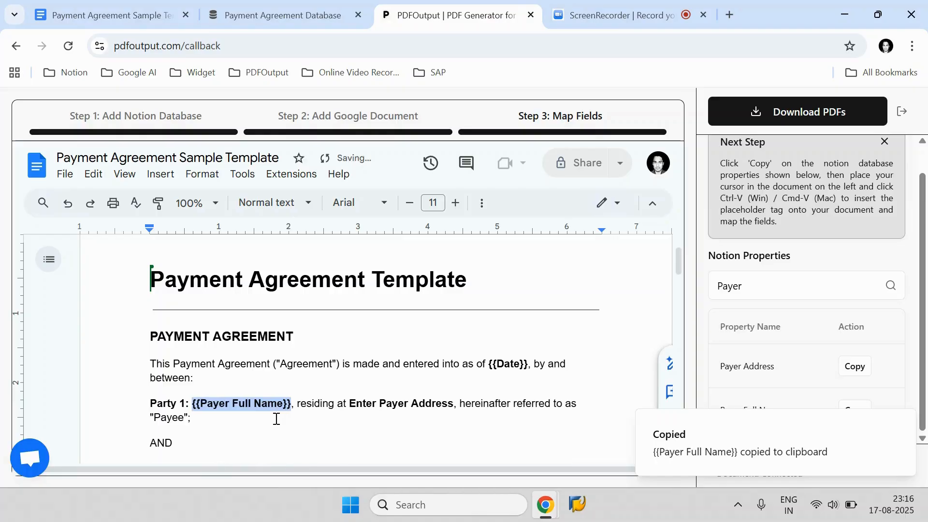
Step: Copy the Payer Address tag and replace Enter Payer Address with a bold {{Payer Address}} placeholder
left_click(785, 298)
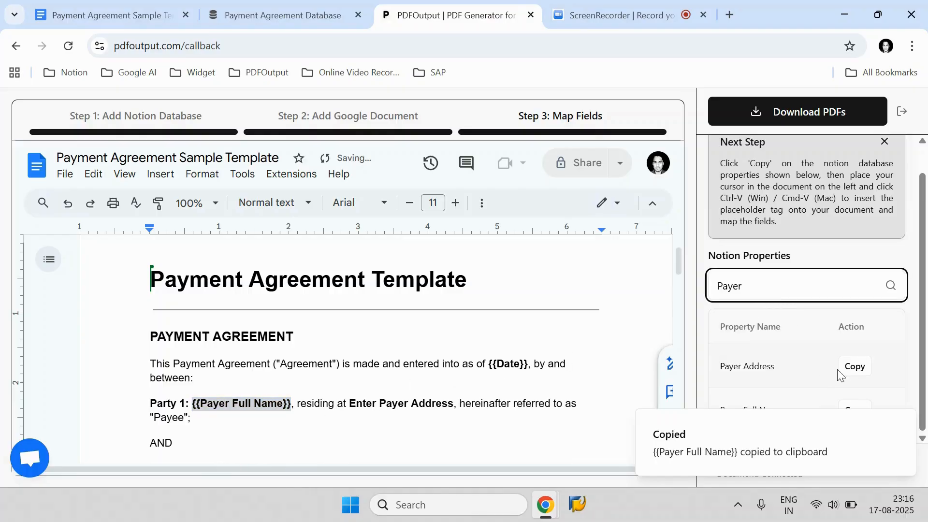
left_click(854, 368)
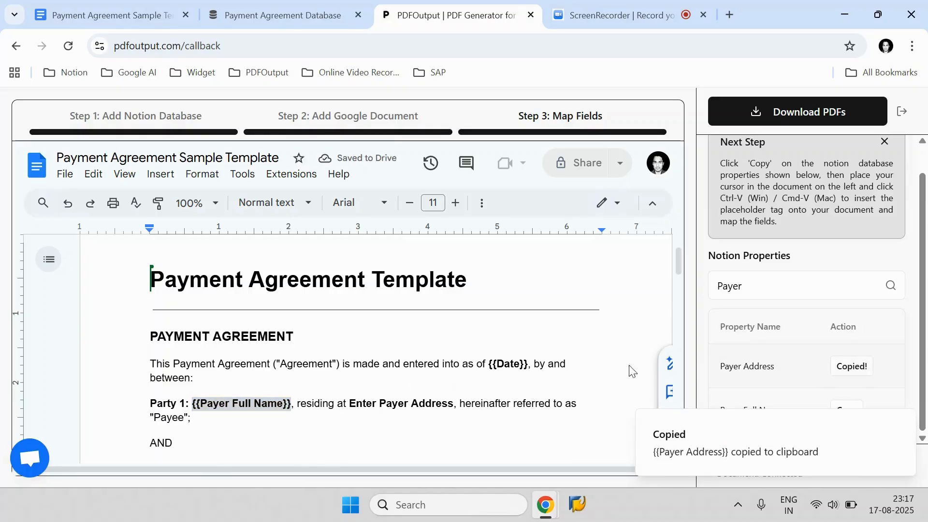
left_click_drag(455, 403, 349, 404)
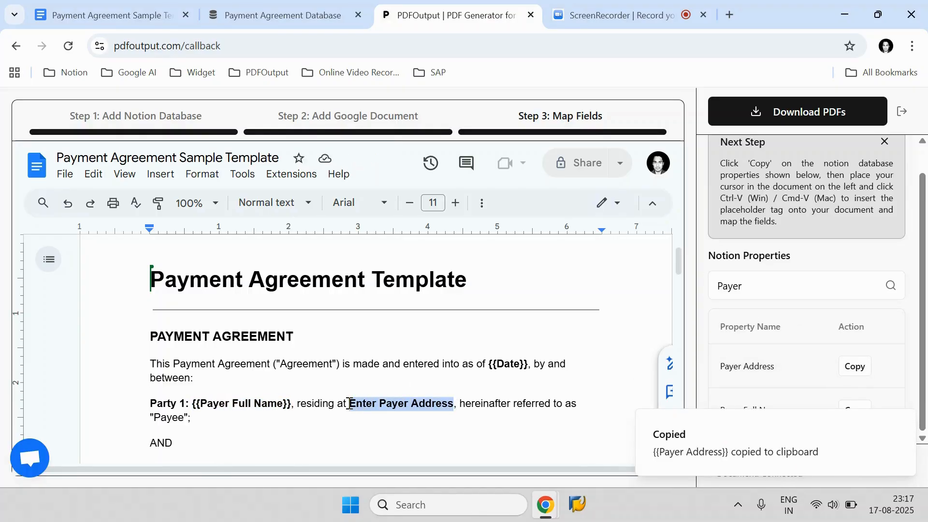
key("ctrl+v")
key("ctrl+shift+Left")
key("ctrl+shift+Left")
key("ctrl+shift+Left")
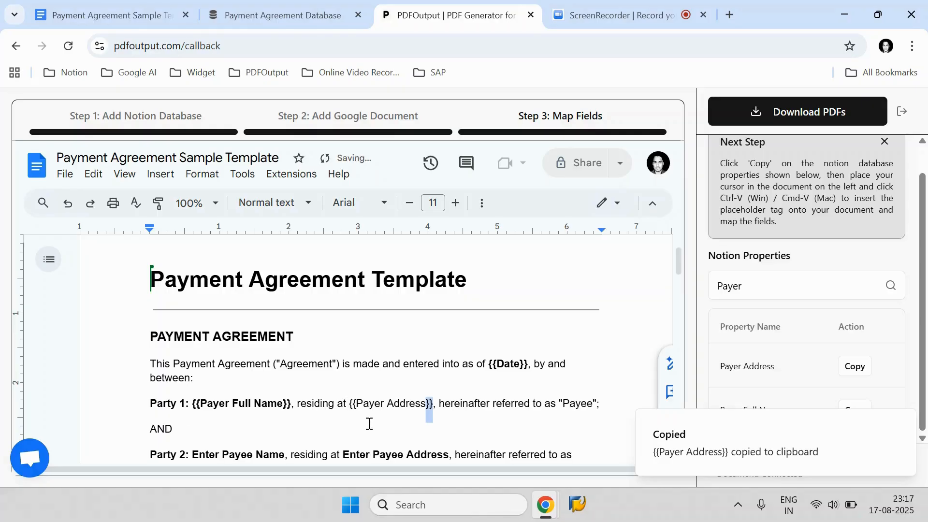
key("ctrl+shift+Left")
key("ctrl+b")
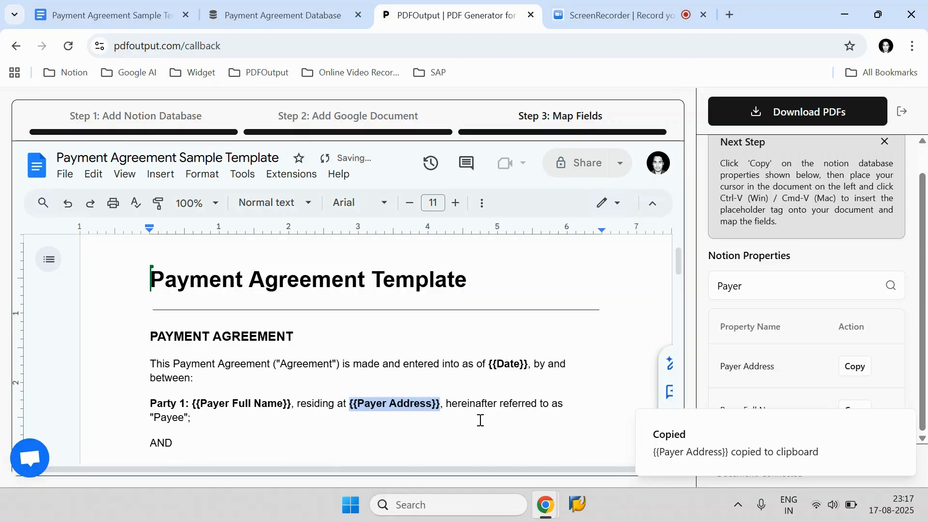
Step: Search the properties for Payee and copy the Payee Full Name tag
scroll(480, 420, "down", 4)
scroll(437, 387, "up", 4)
scroll(541, 354, "down", 2)
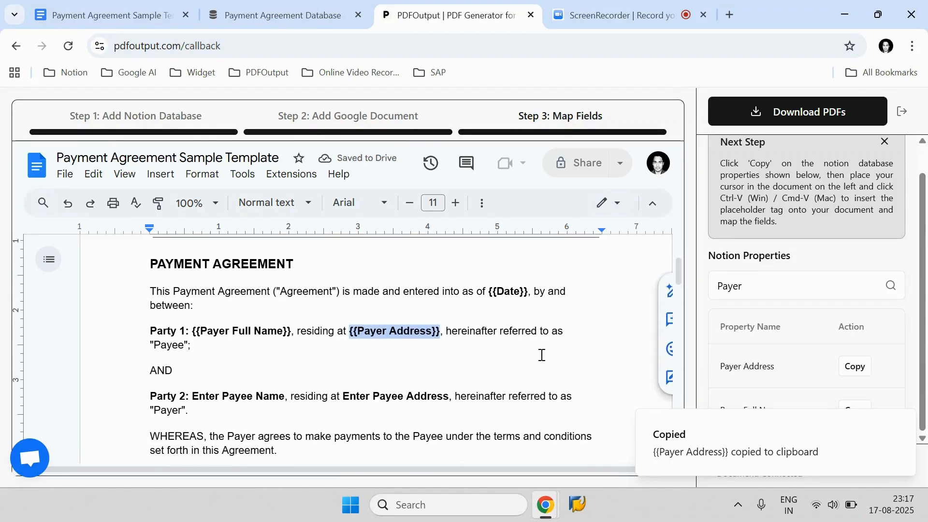
left_click(770, 288)
key("ctrl+a")
type("Payee N")
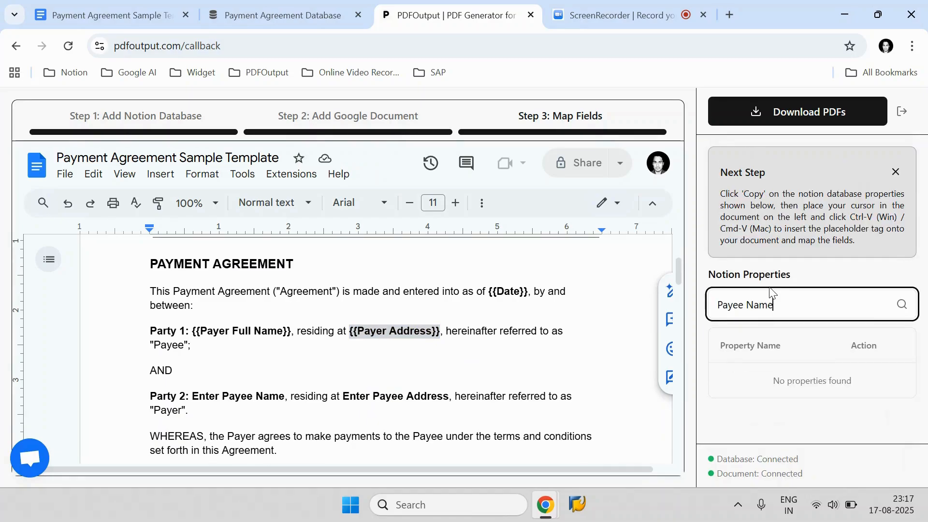
key("BackSpace")
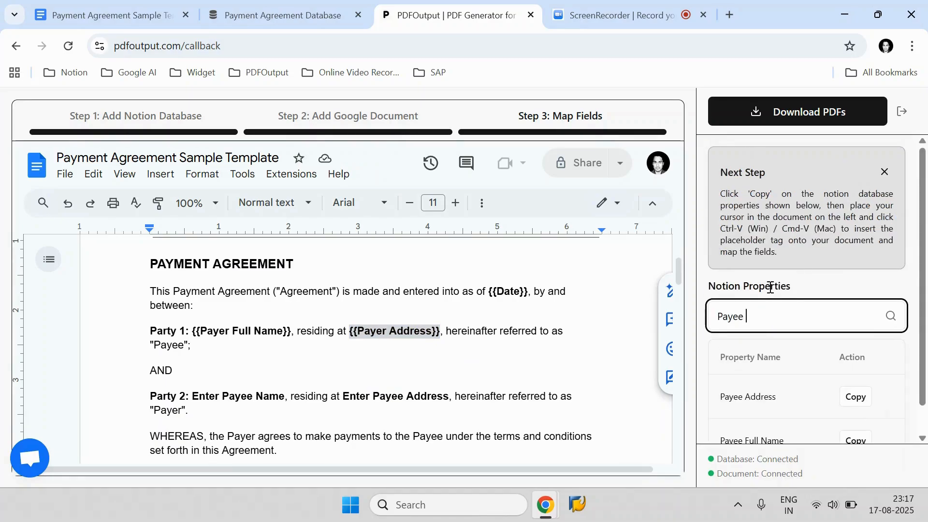
scroll(770, 287, "down", 1)
left_click(859, 414)
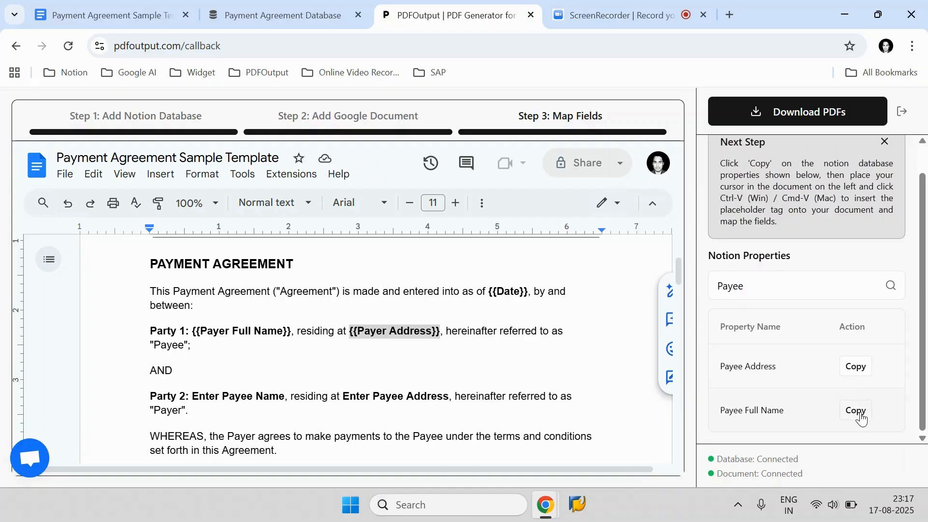
Step: Replace Enter Payee Name with a bold {{Payee Full Name}} placeholder, keeping the comma after it
left_click(287, 398)
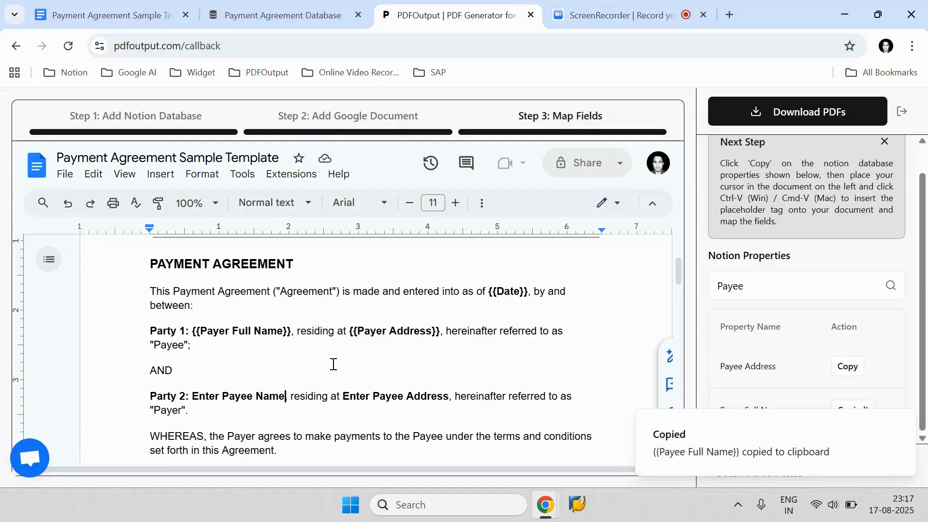
key("ctrl+shift+Left")
key("ctrl+shift+Left")
key("ctrl+shift+Left")
key("BackSpace")
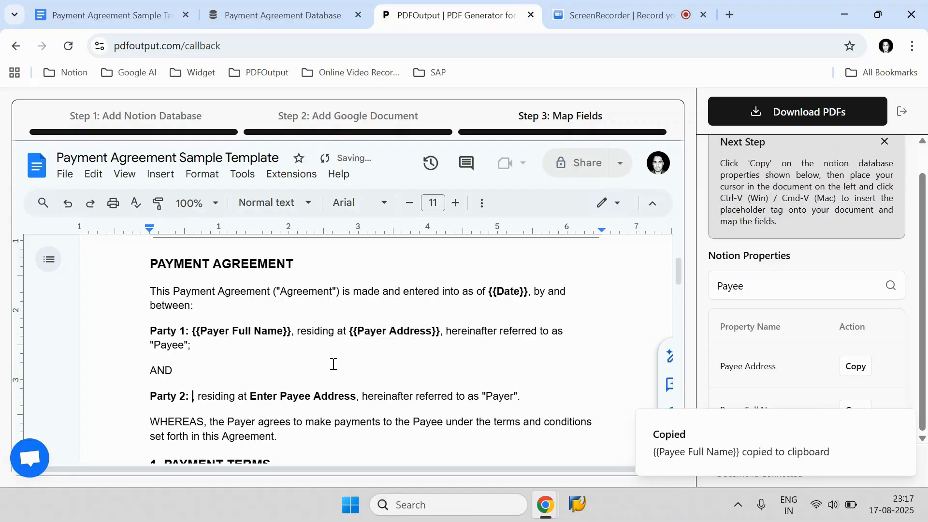
key("ctrl+v")
type(",")
key("Left")
key("ctrl+shift+Left")
key("ctrl+shift+Left")
key("ctrl+shift+Left")
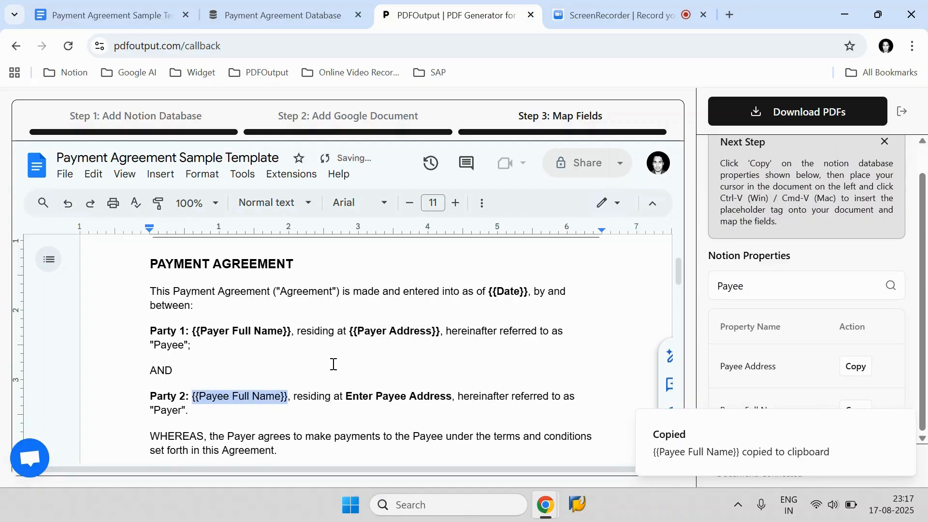
key("ctrl+b")
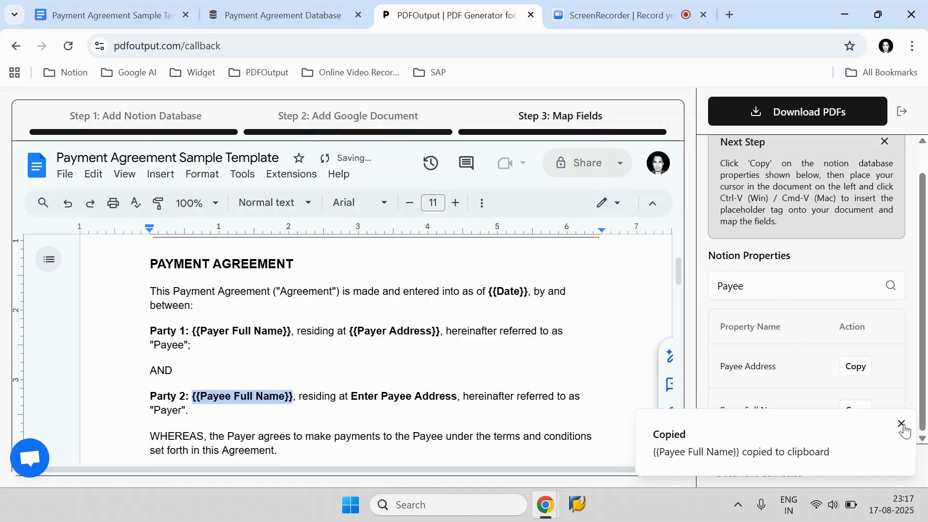
Step: Copy the Payee Address tag and replace Enter Payee Address with a bold {{Payee Address}} placeholder
left_click(902, 424)
left_click(855, 367)
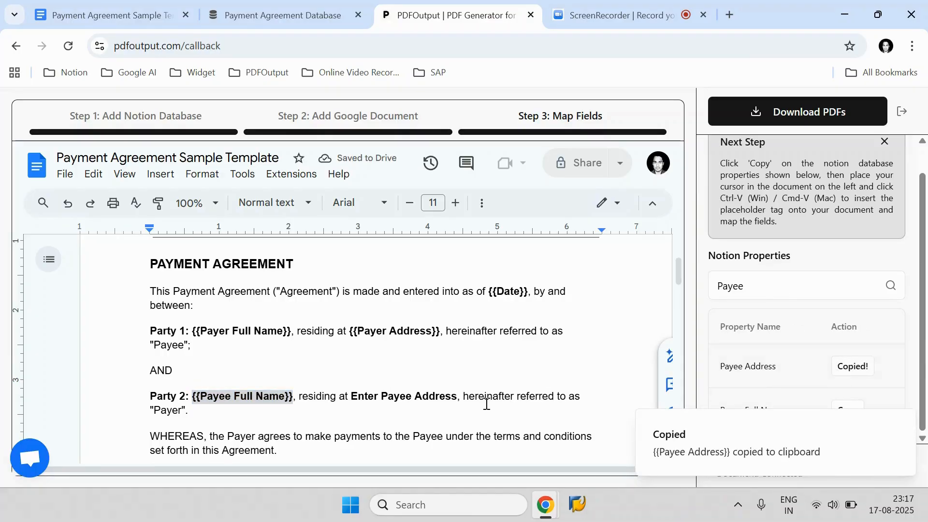
left_click_drag(461, 397, 347, 392)
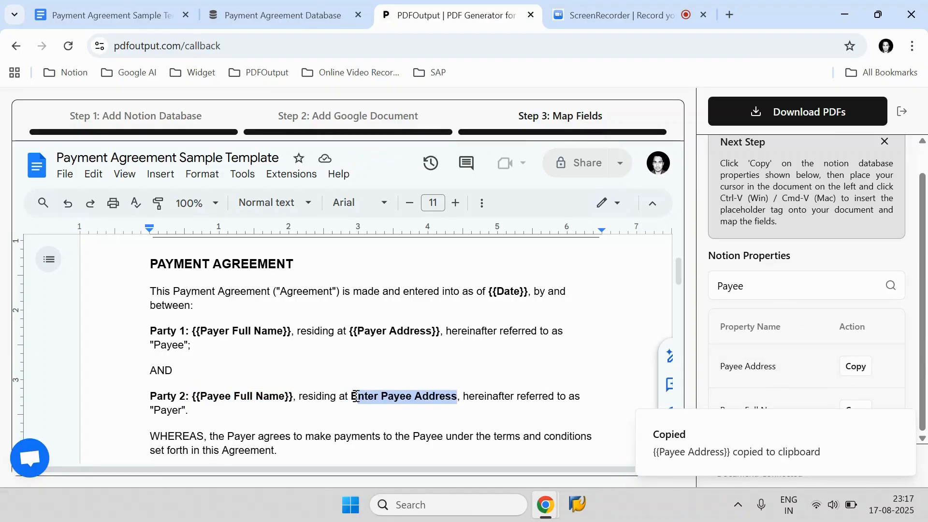
key("ctrl+v")
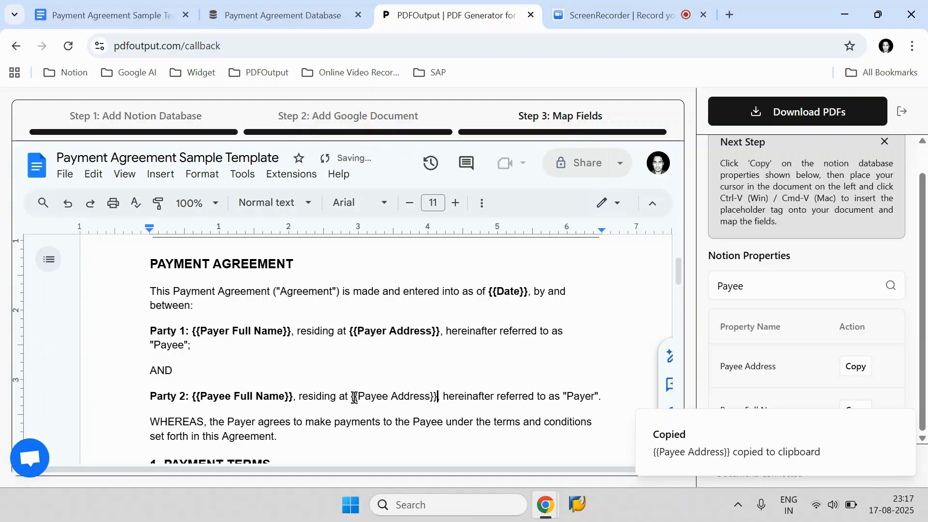
scroll(386, 310, "down", 15)
scroll(389, 314, "up", 20)
scroll(397, 338, "up", 2)
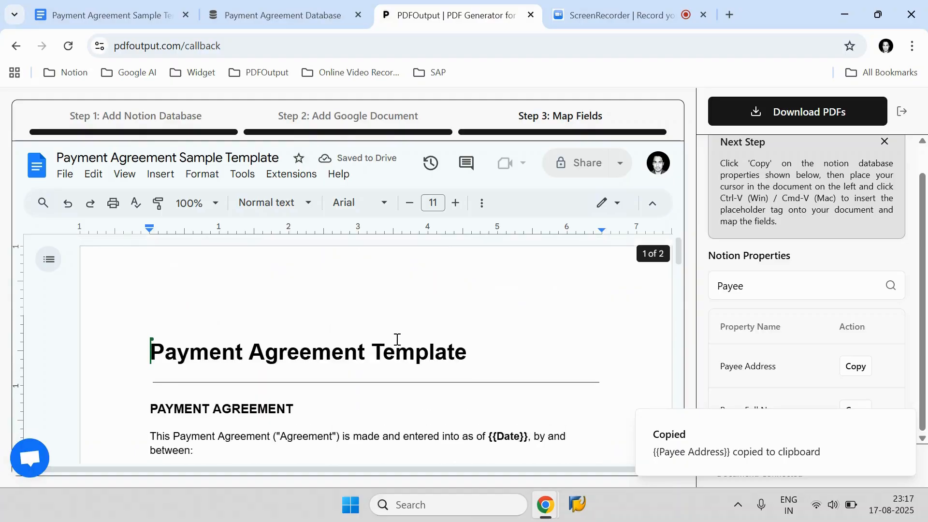
scroll(435, 339, "down", 3)
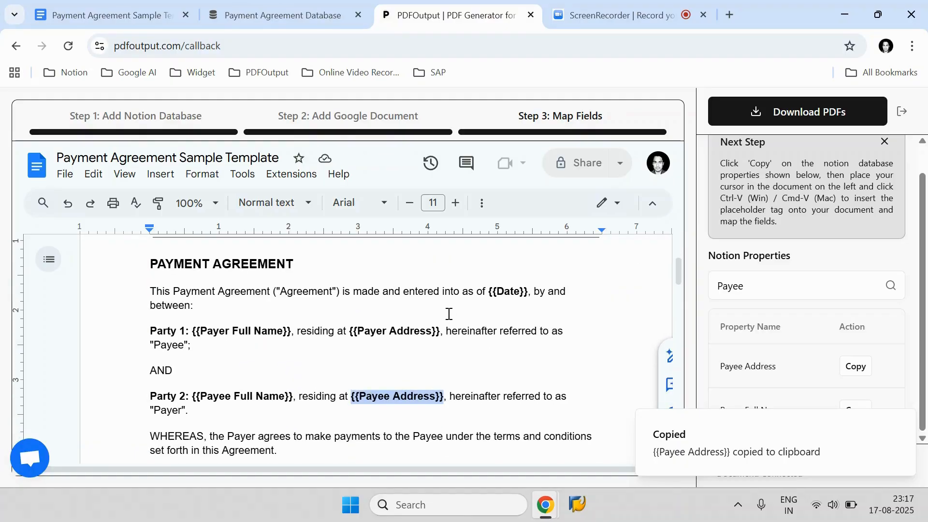
left_click(902, 426)
scroll(798, 252, "up", 1)
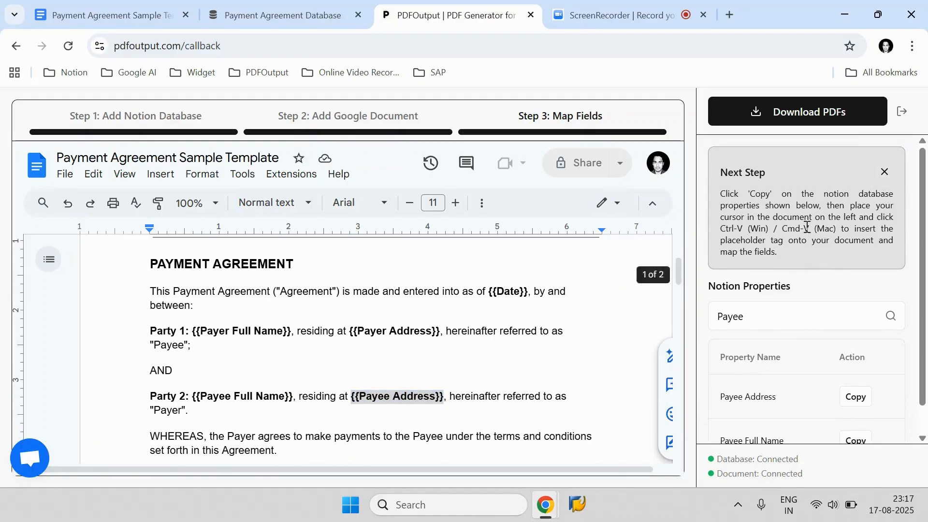
Step: Close the instructions box, open the Download PDFs panel and keep the export range at All Rows
left_click(886, 171)
left_click(837, 121)
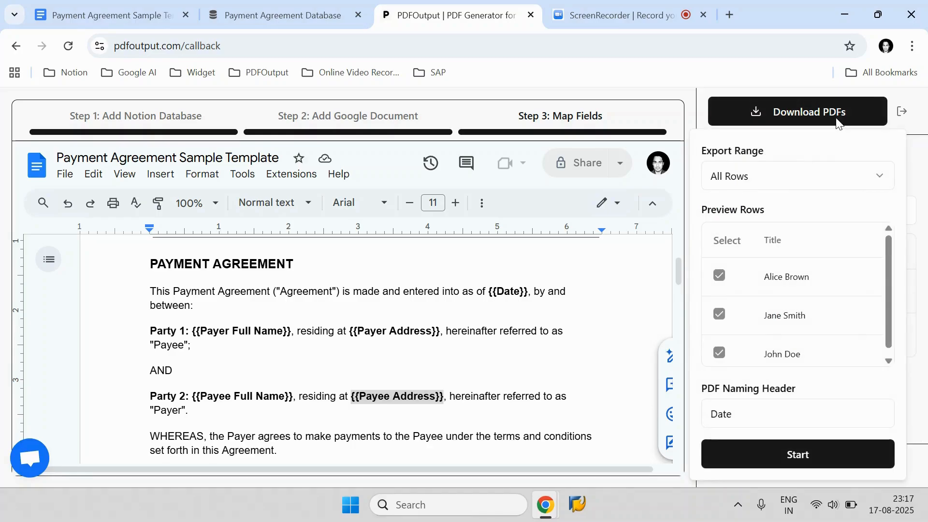
left_click(806, 177)
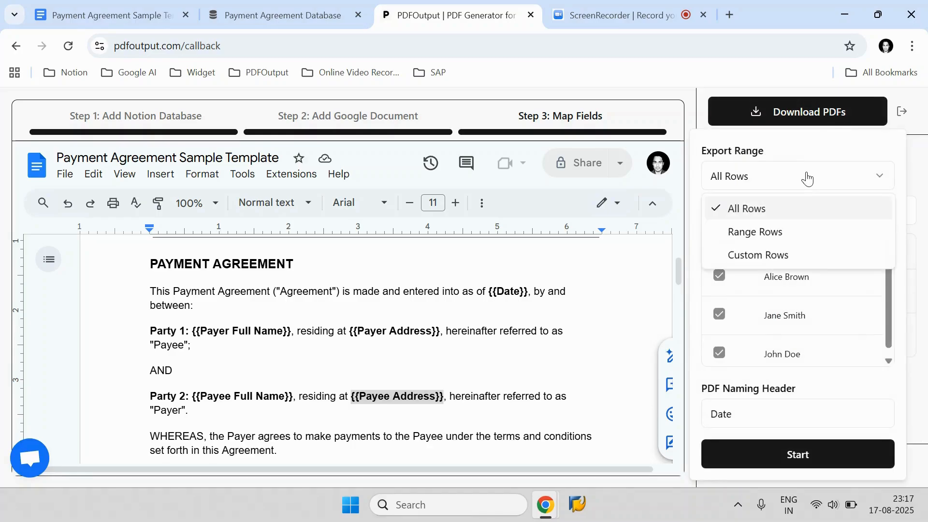
left_click(747, 213)
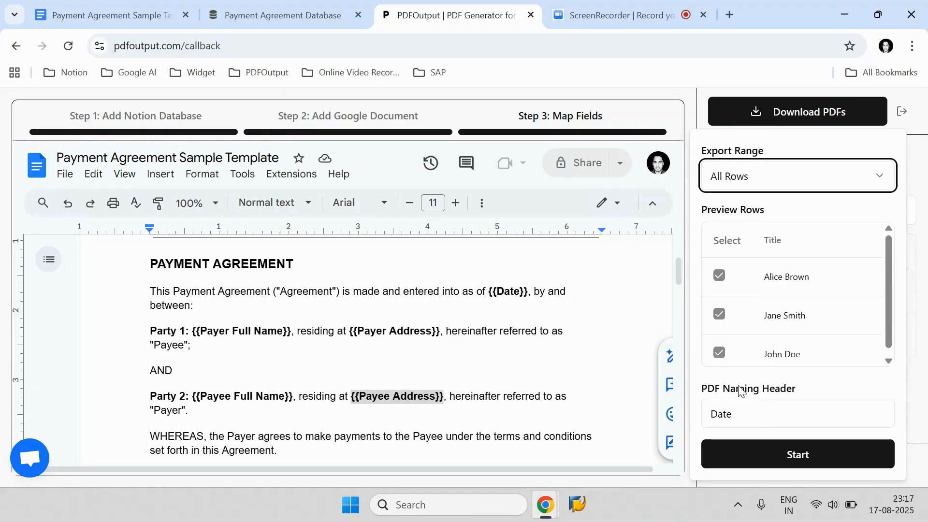
Step: Set the PDF naming header to Payee Full Name and start generating the PDFs
left_click(310, 7)
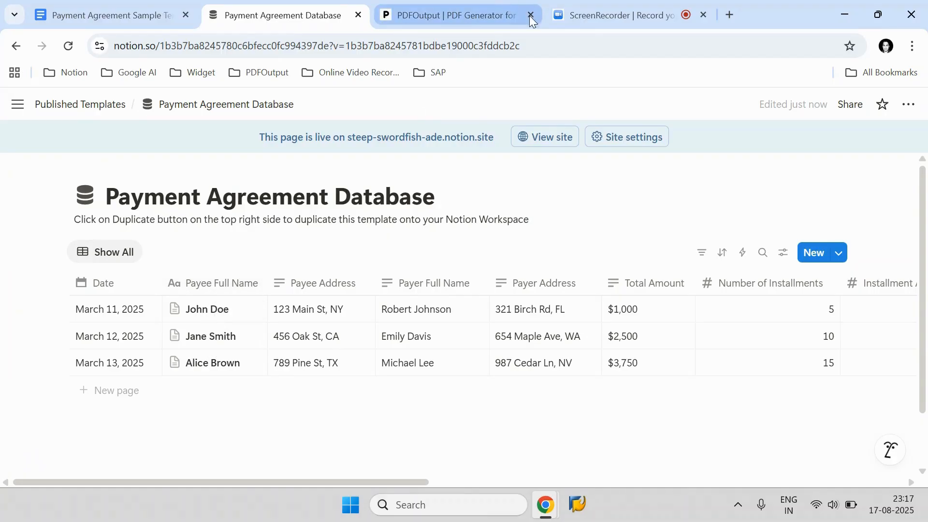
left_click(511, 9)
left_click(902, 425)
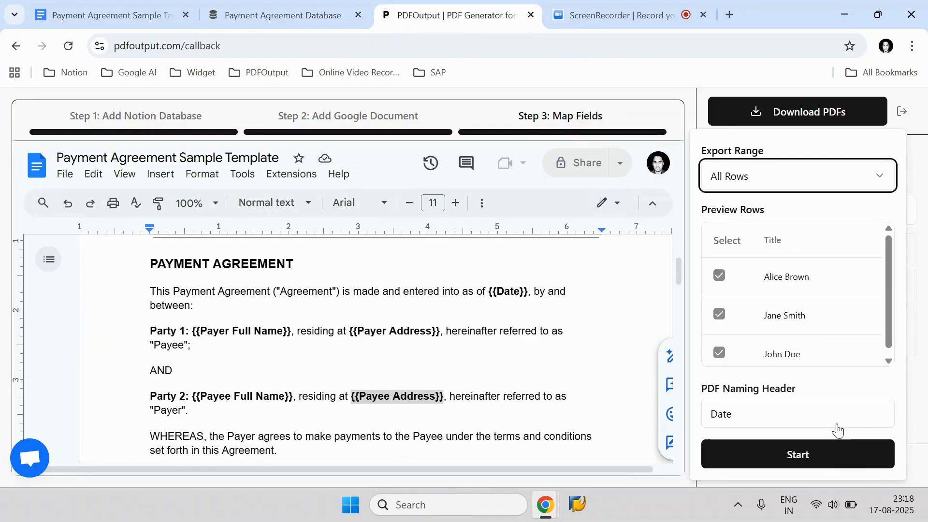
left_click(834, 428)
scroll(799, 347, "down", 5)
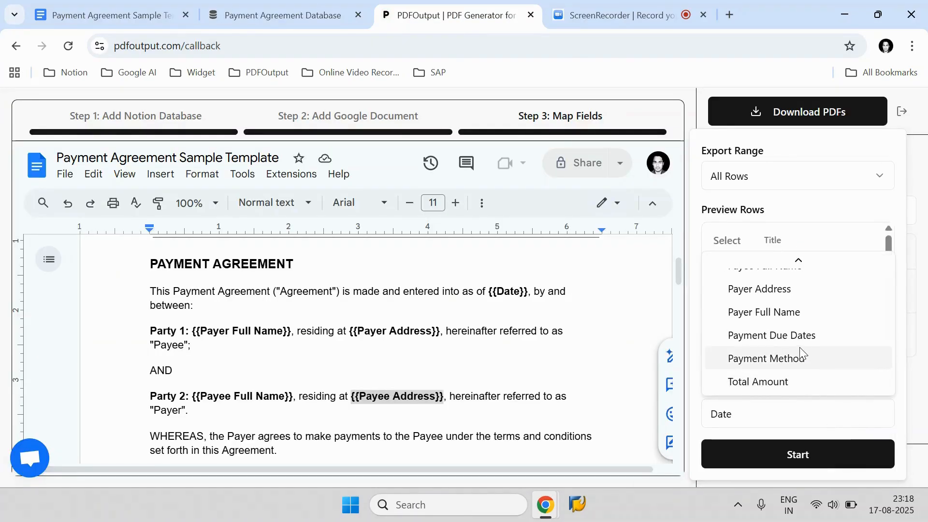
left_click(784, 318)
left_click(748, 425)
left_click(760, 321)
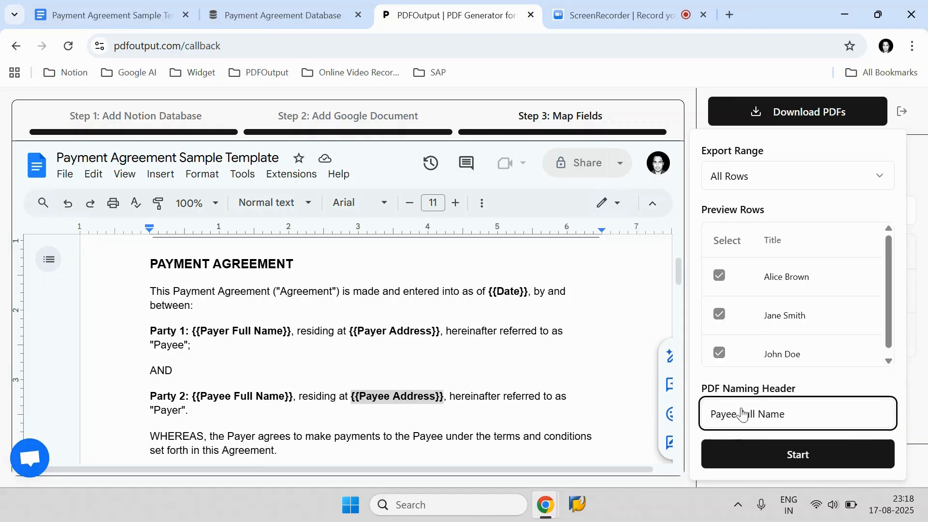
left_click(800, 454)
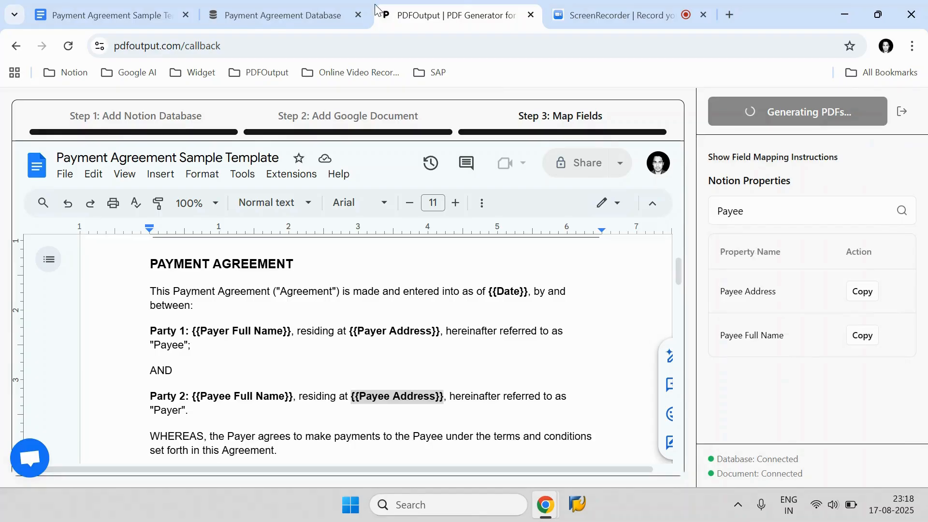
left_click(340, 13)
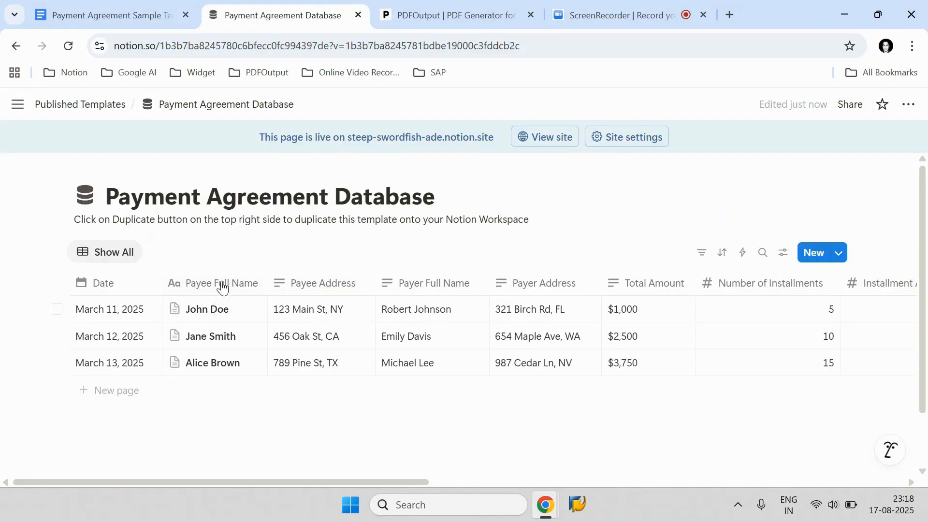
left_click(423, 13)
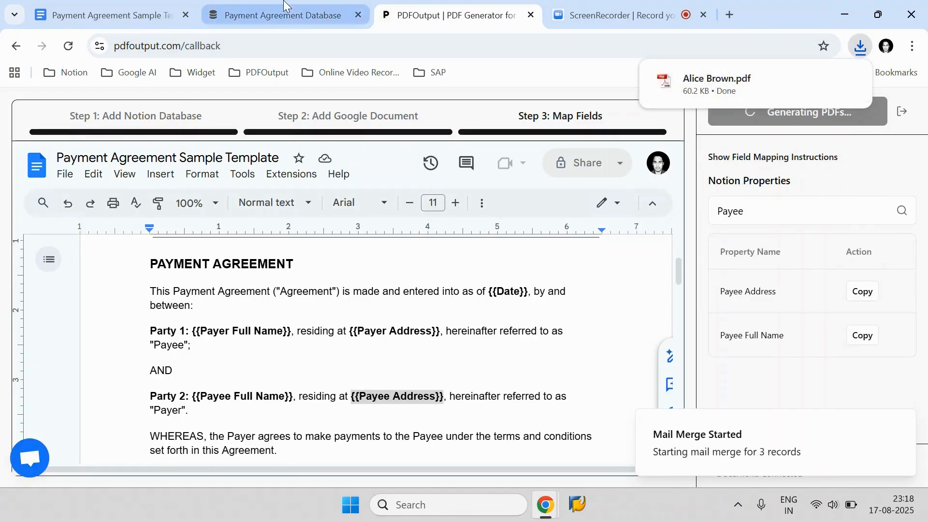
left_click(290, 15)
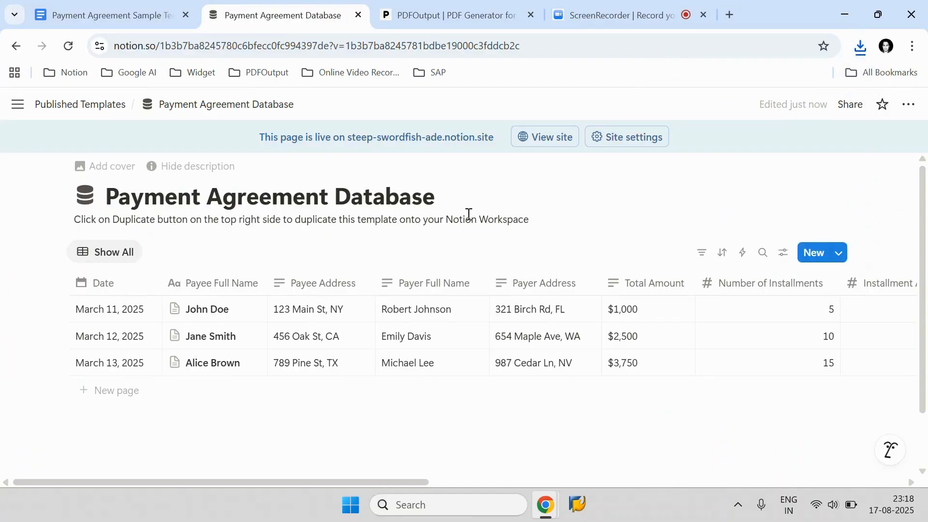
left_click(461, 16)
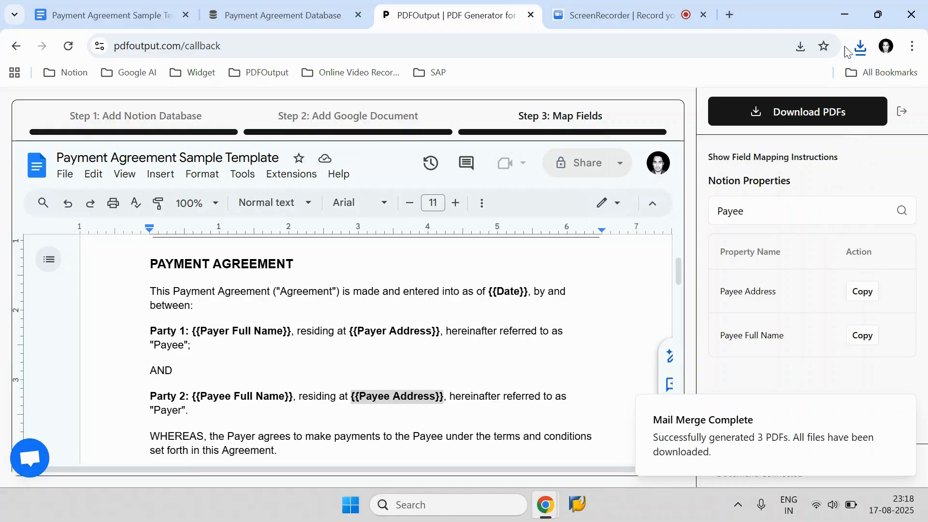
Step: Open the Downloads folder and open the generated Alice Brown PDF
left_click(861, 47)
left_click(808, 111)
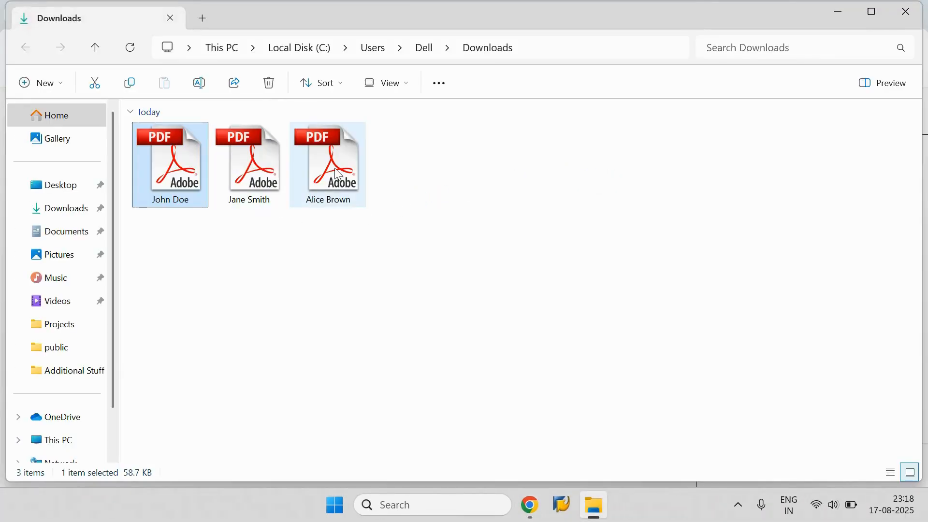
left_click(337, 173)
double_click(337, 173)
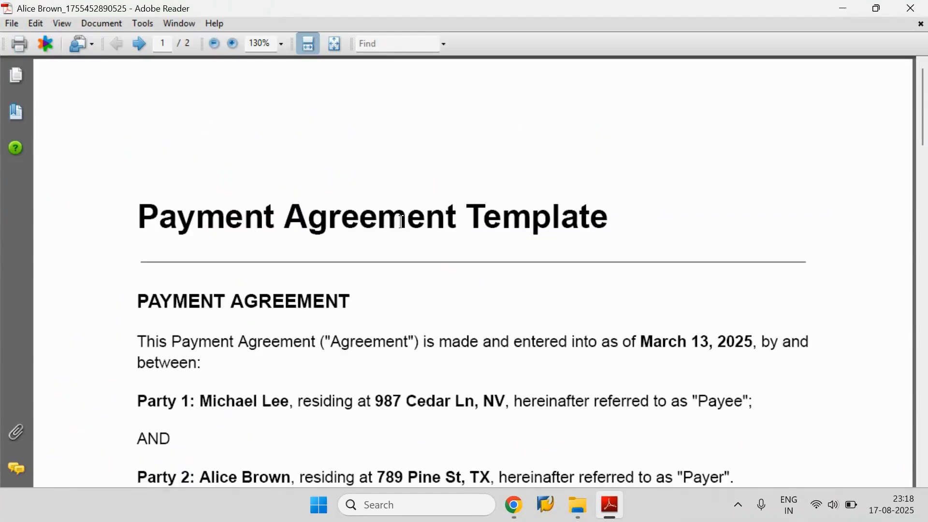
Step: Compare the Alice Brown PDF's date and party details against the matching row in the Notion database
left_click_drag(642, 307, 730, 317)
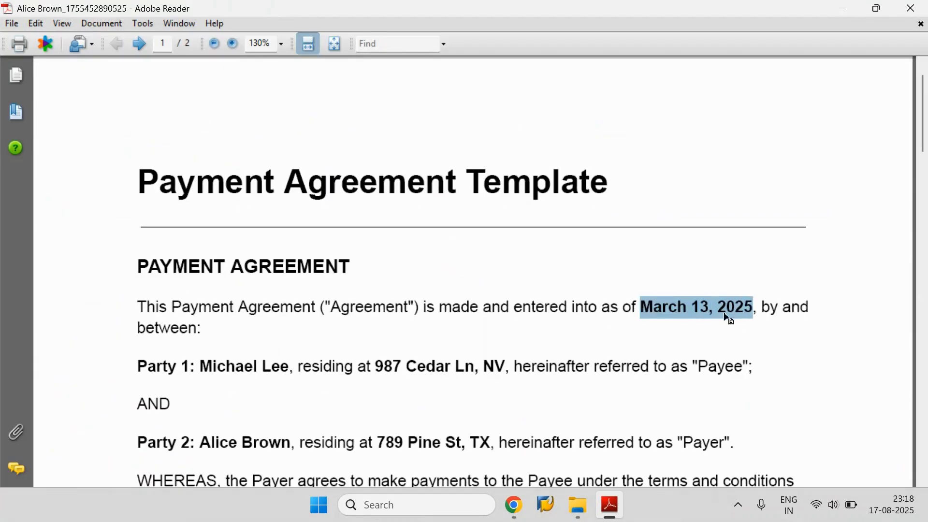
left_click(522, 517)
left_click(434, 451)
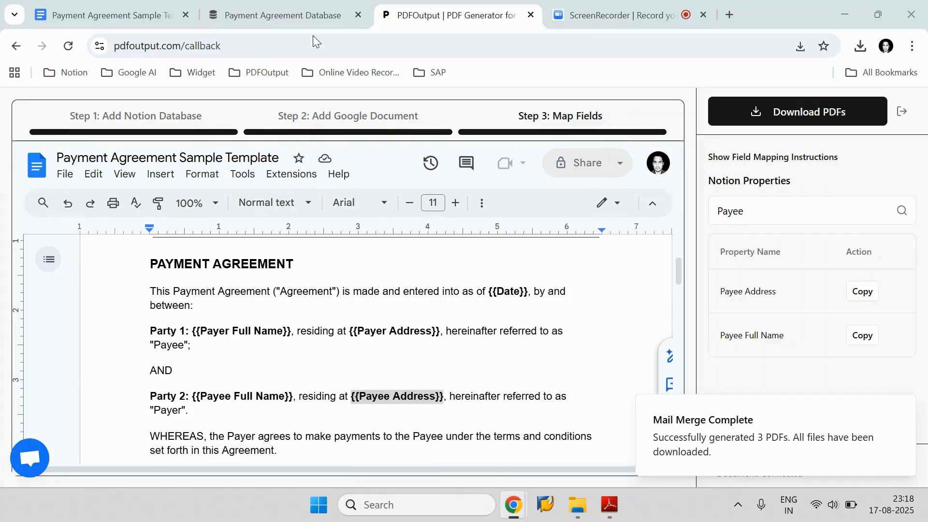
left_click(283, 15)
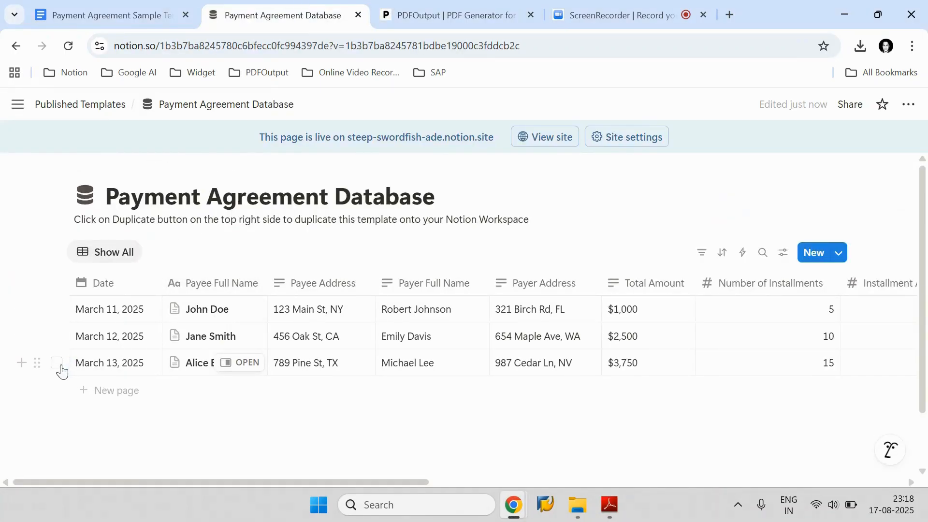
left_click(57, 363)
left_click(609, 513)
scroll(601, 310, "down", 3)
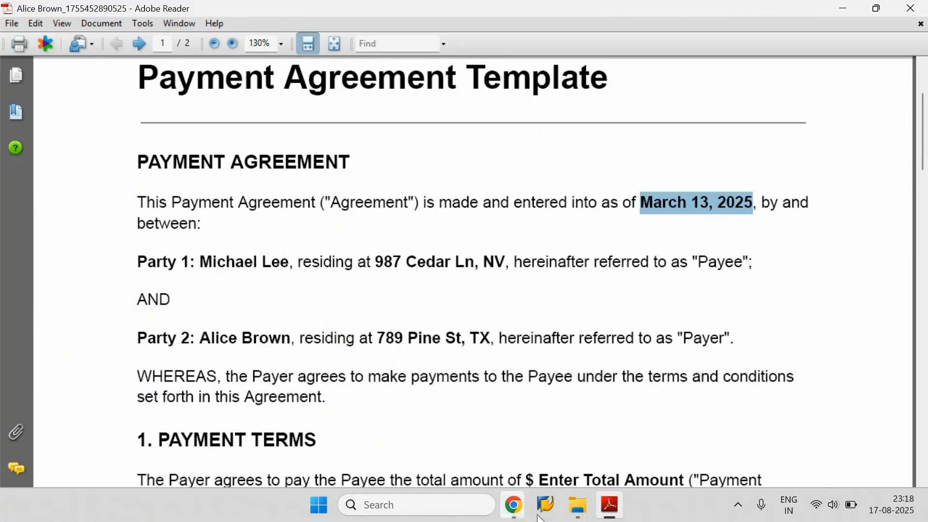
Step: Open the Jane Smith PDF from the Downloads folder and review its filled-in details
left_click(578, 506)
left_click(264, 183)
double_click(263, 183)
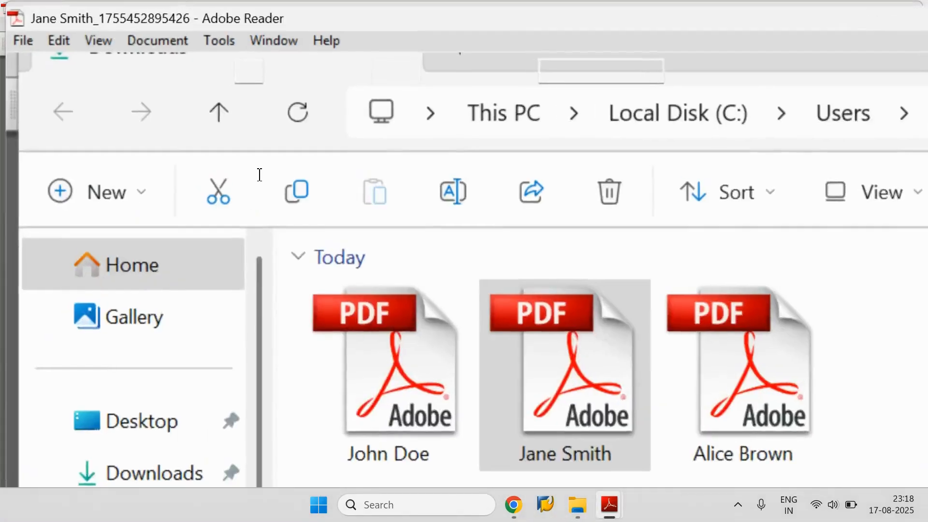
scroll(399, 230, "down", 4)
scroll(400, 230, "up", 2)
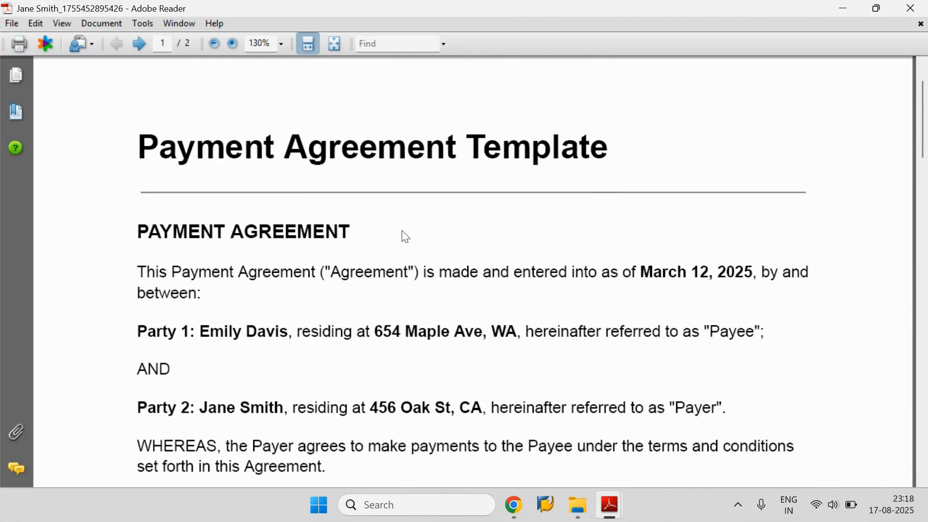
Step: Open the John Doe PDF from the Downloads folder and review its filled-in details
left_click(578, 505)
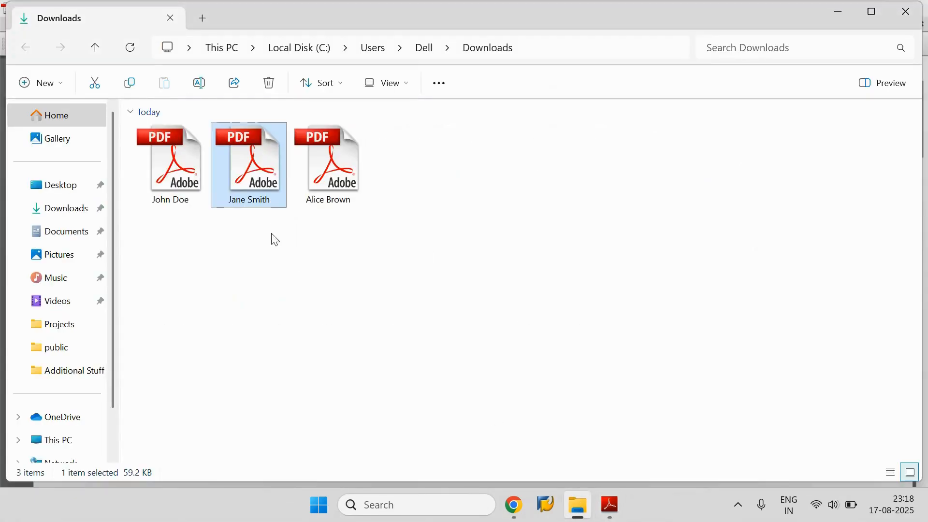
left_click(195, 184)
key("Return")
scroll(416, 295, "down", 3)
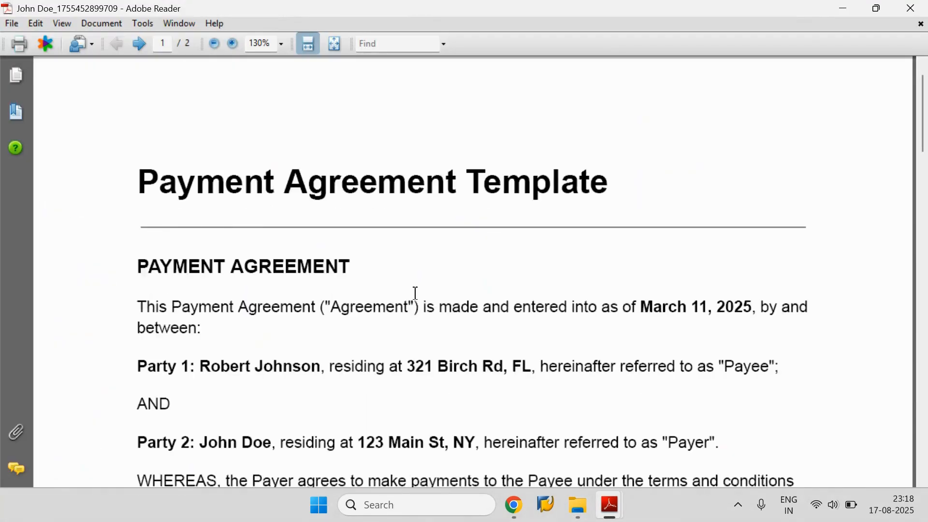
Step: Switch between the three open PDFs to review each generated agreement
mouse_move(609, 498)
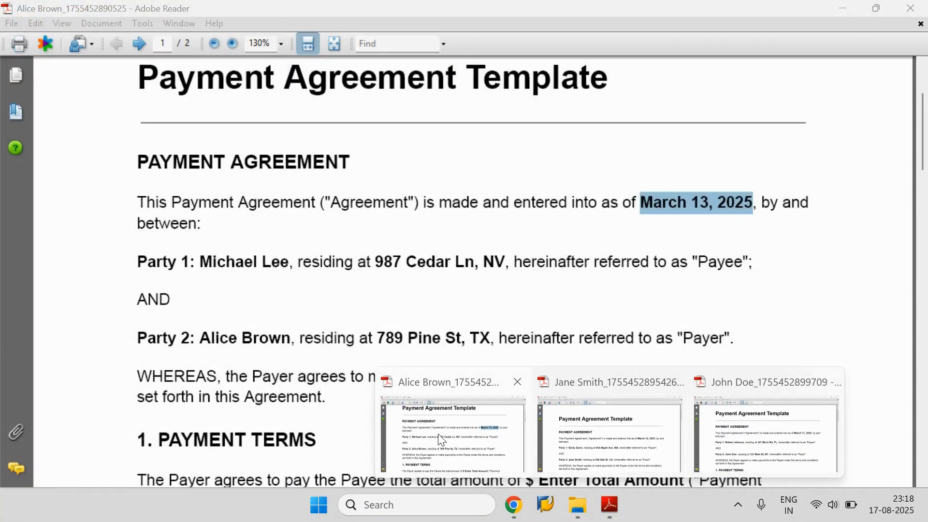
left_click(449, 435)
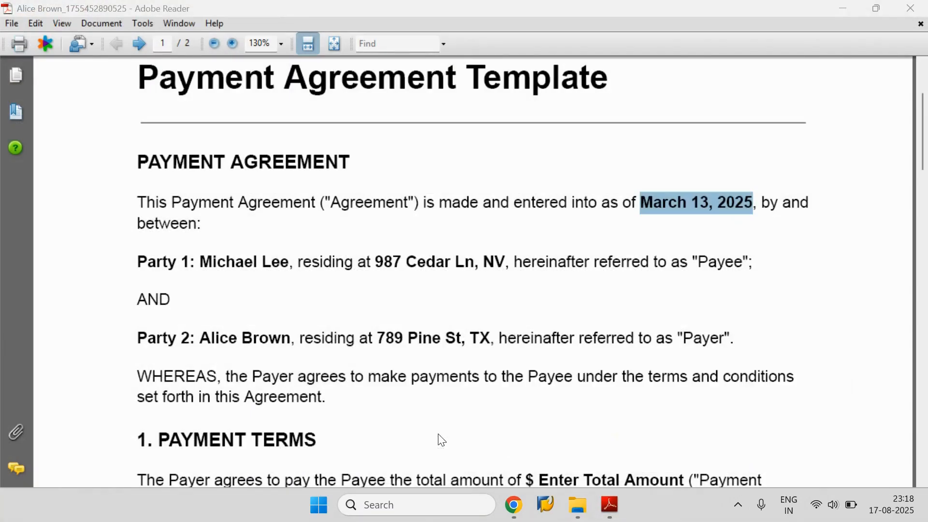
scroll(488, 321, "up", 3)
left_click(592, 501)
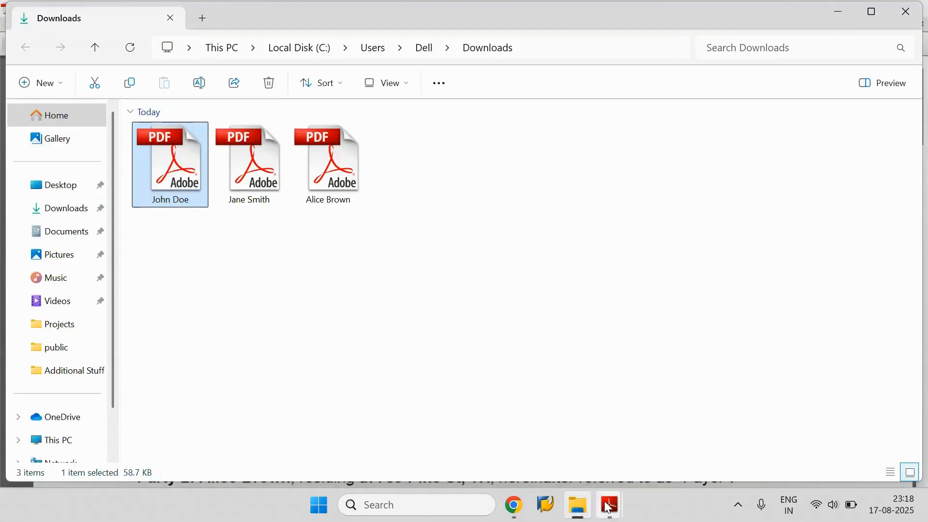
mouse_move(610, 503)
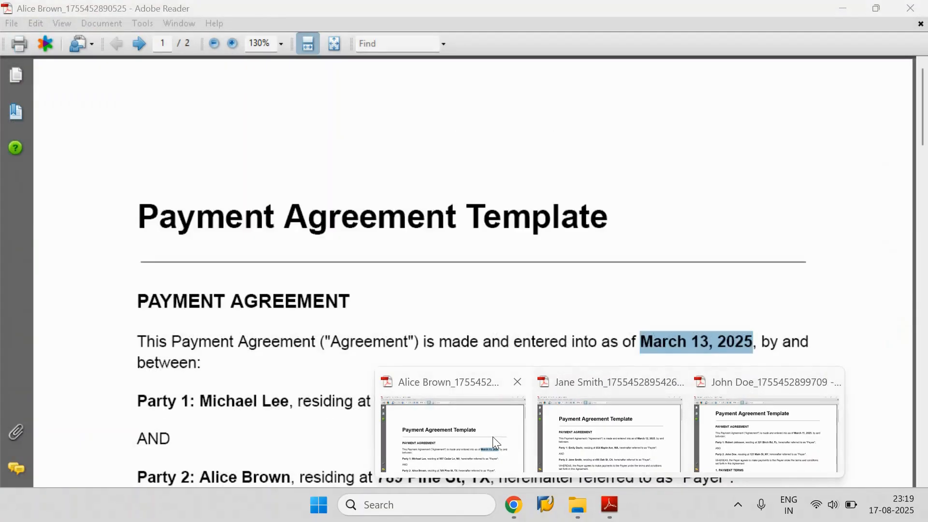